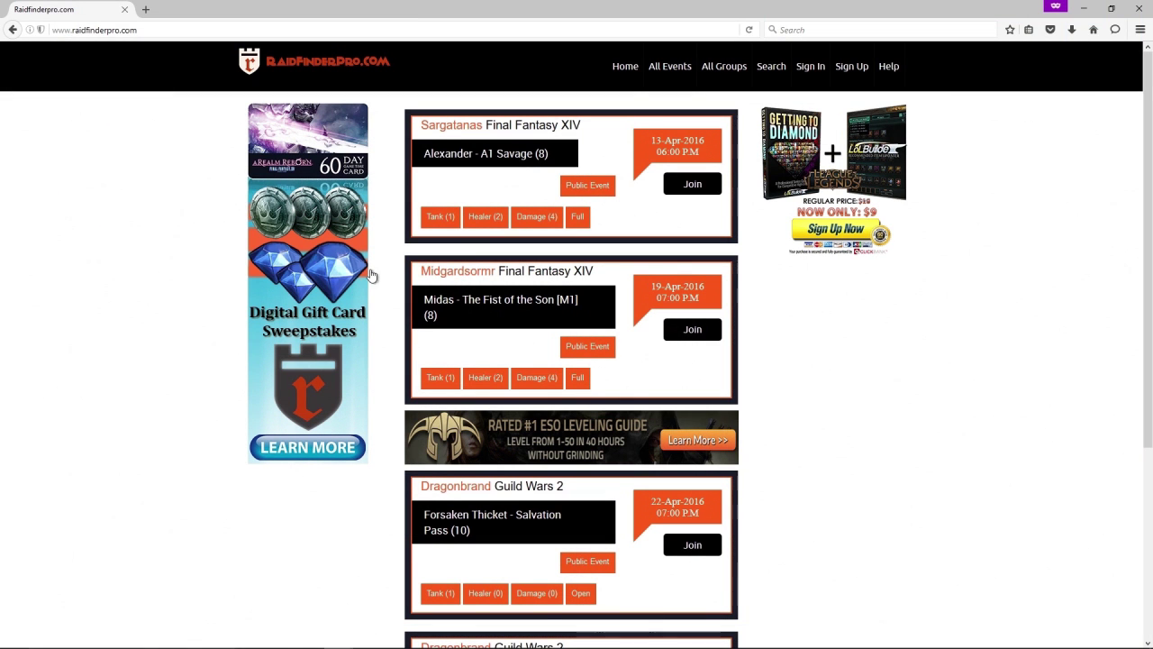
Open the sign-up form and enter level 80 with class Healer.
click(840, 77)
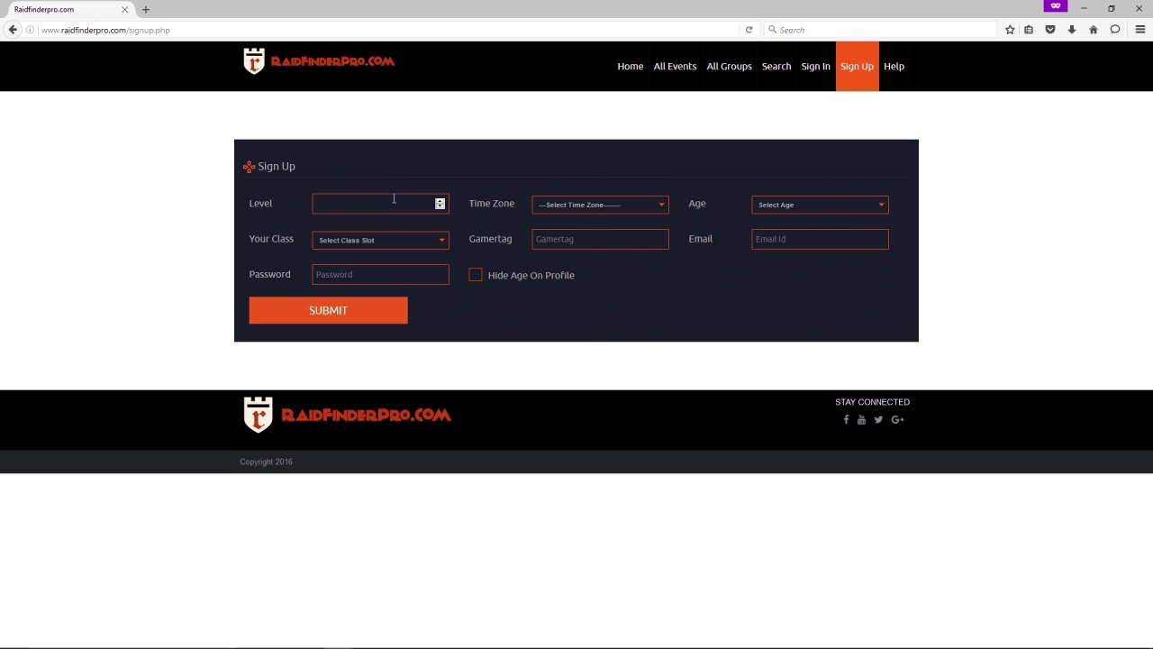
text(80)
click(401, 240)
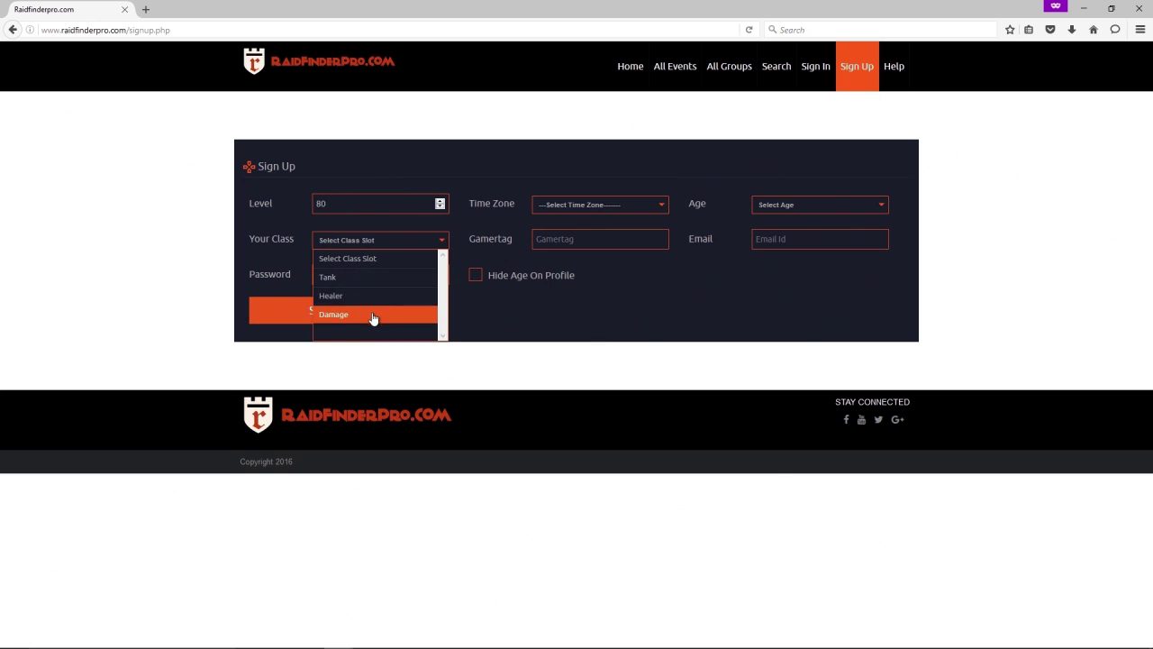
click(378, 297)
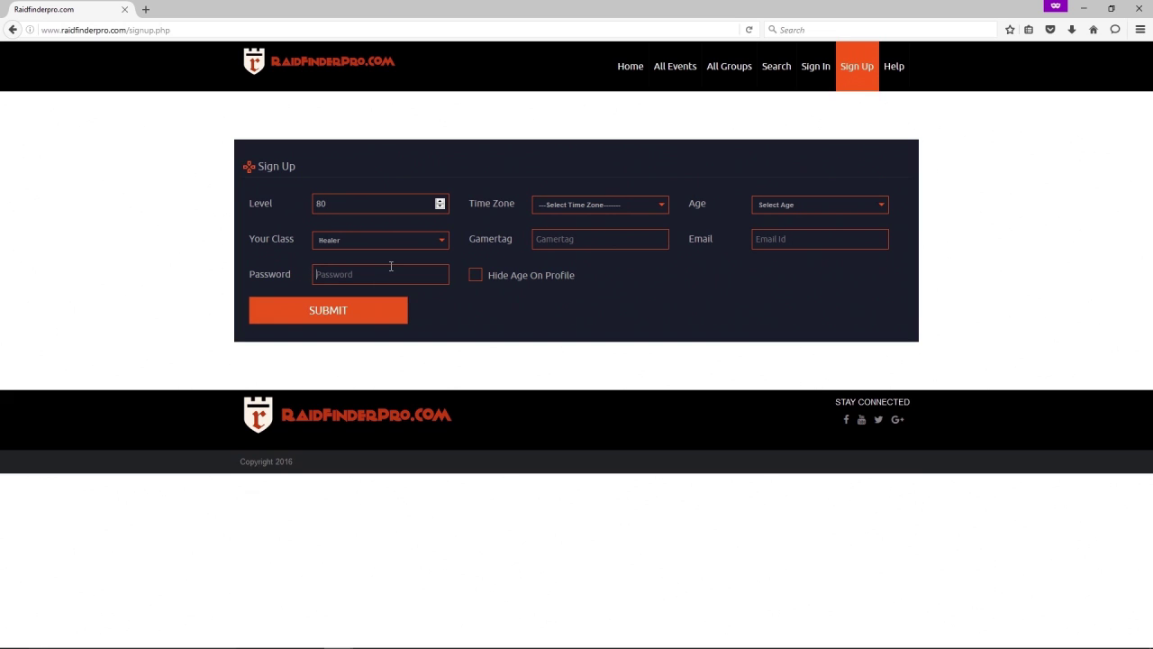
Enter the account password and choose the (GMT-07:00) Mountain Time (US & Canada) time zone.
click(391, 267)
text(1234567)
click(578, 206)
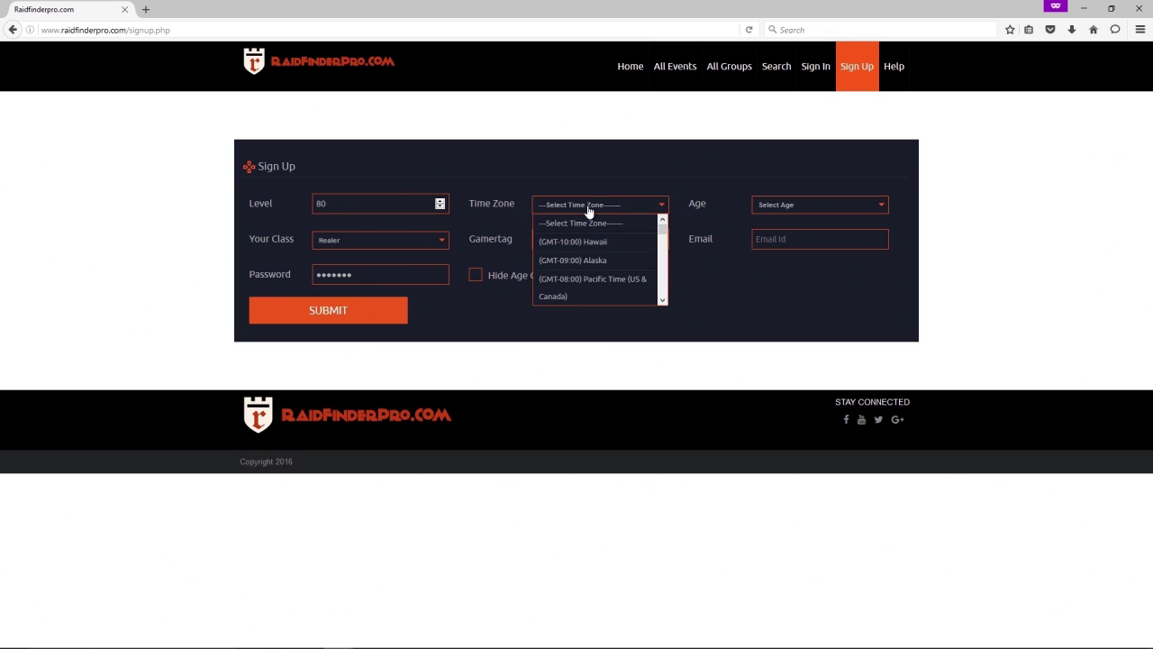
scroll(626, 265, down, 3)
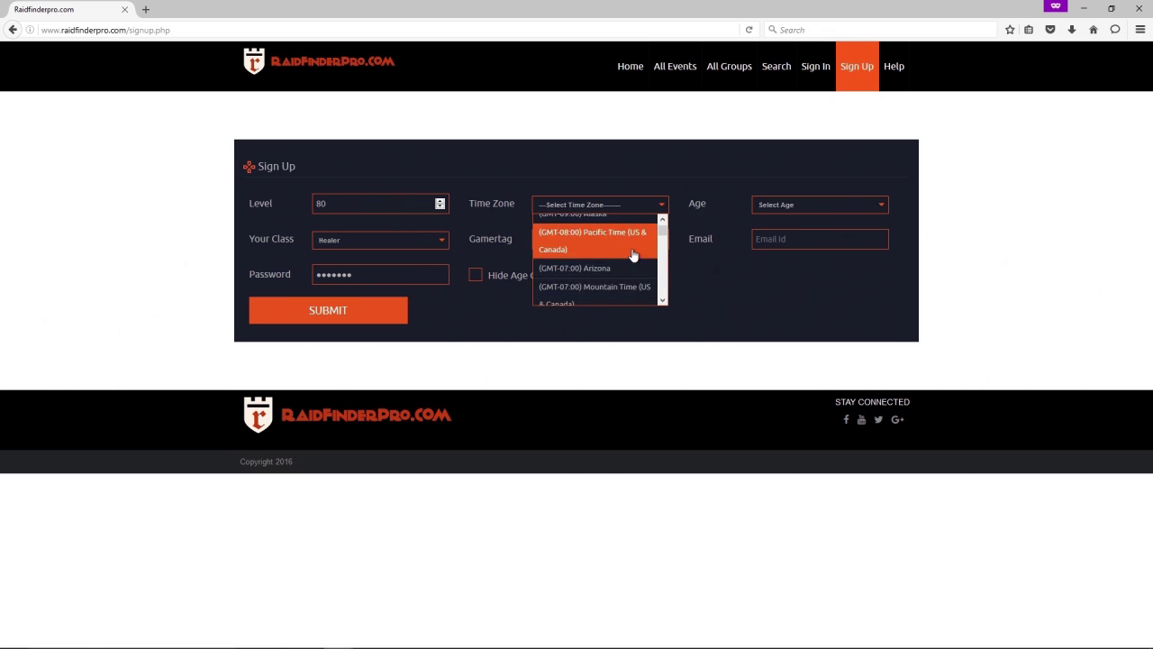
click(621, 280)
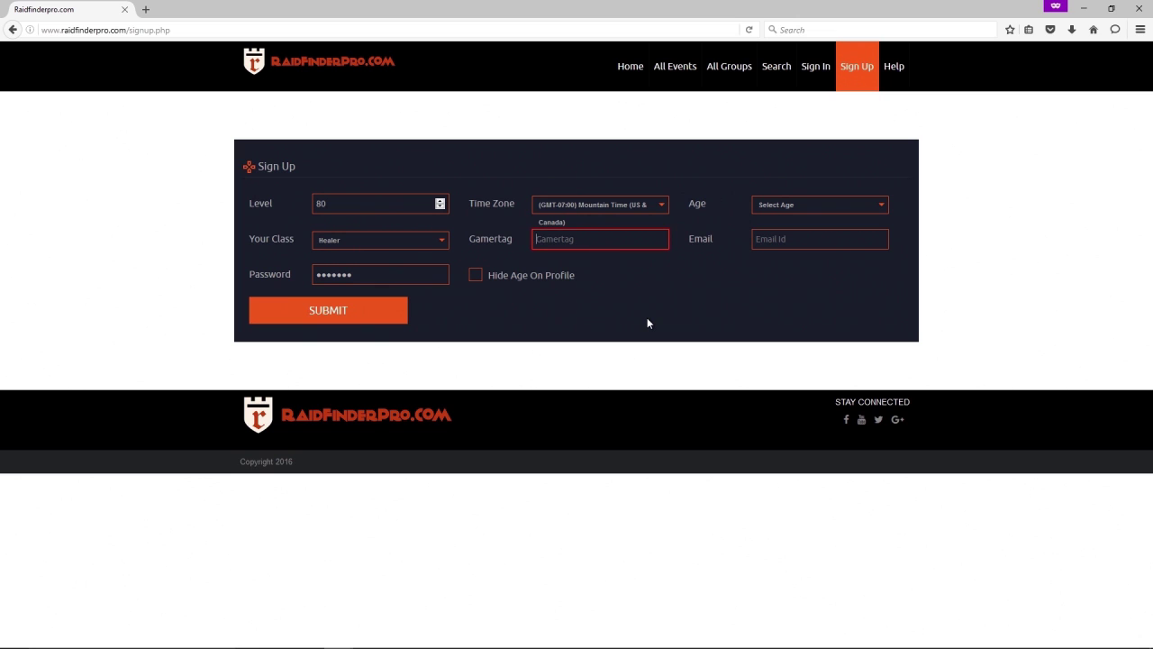
Enter the gamertag and set the age to 29.
text(Raid_Finder_Pro)
click(815, 212)
scroll(819, 281, down, 3)
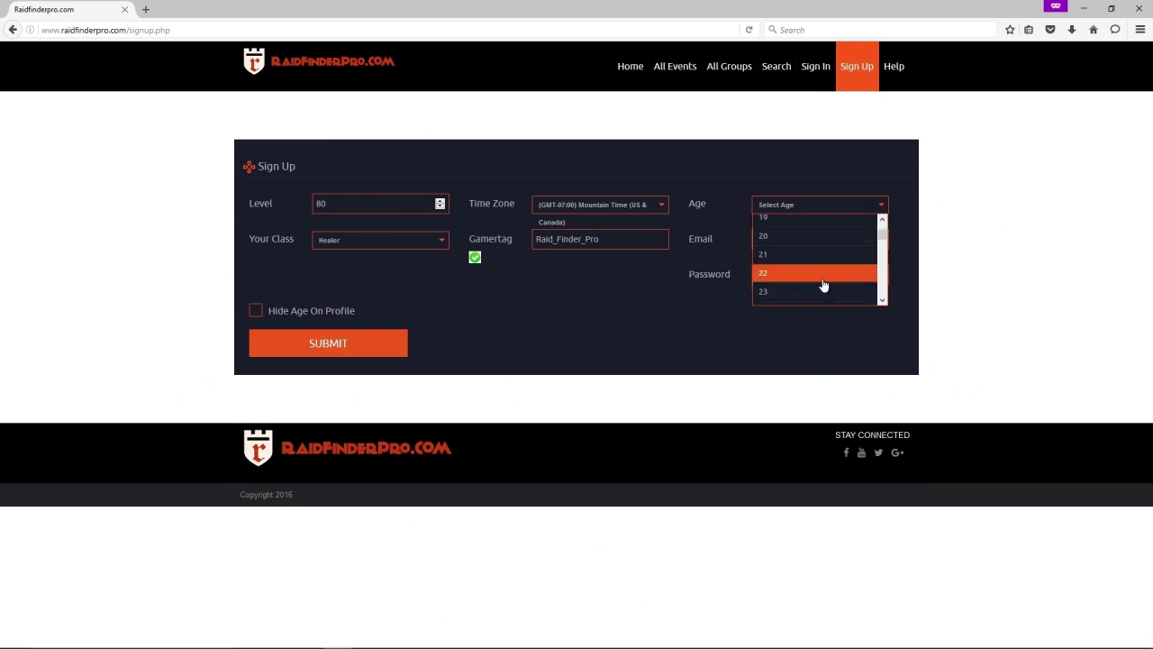
scroll(824, 284, down, 2)
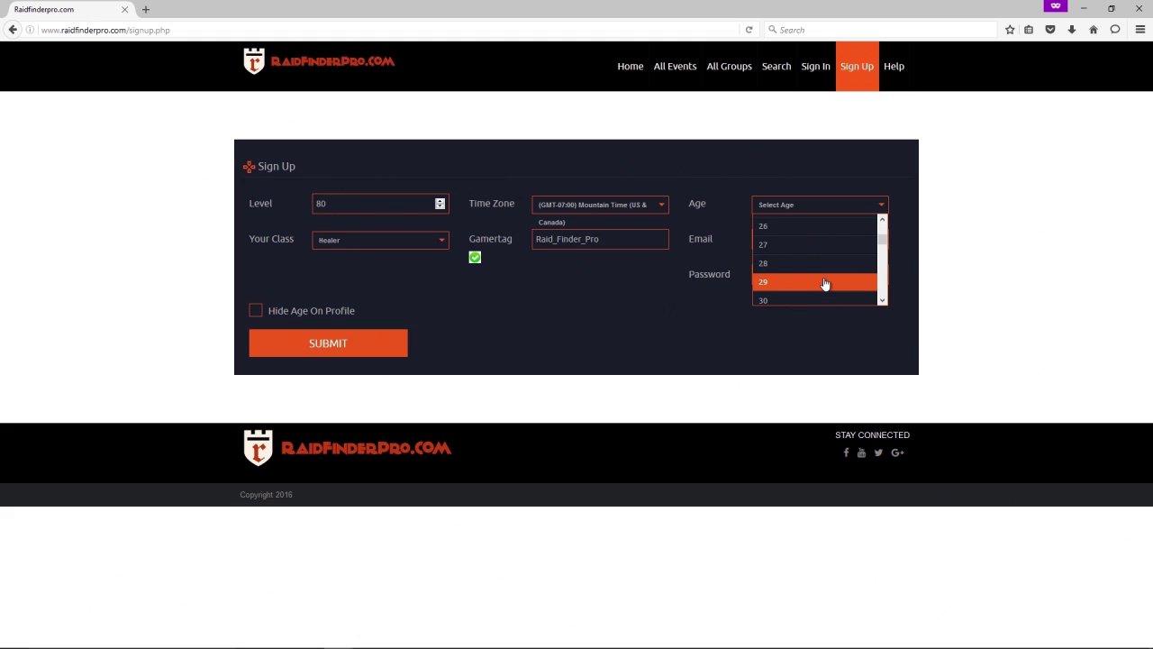
click(824, 282)
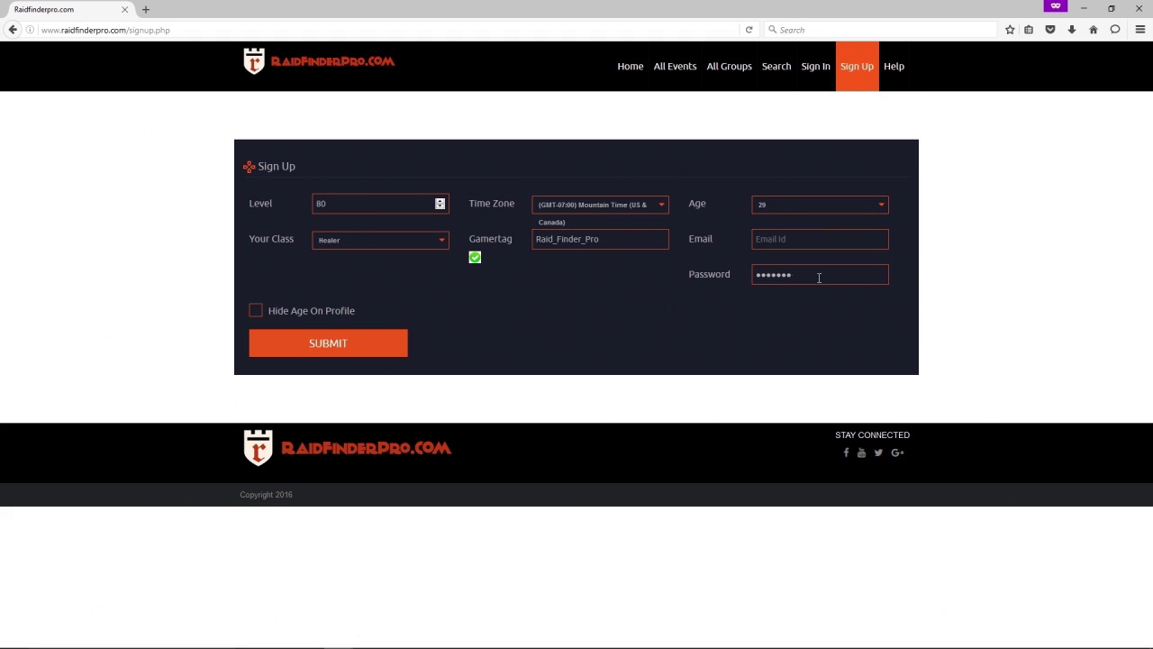
Hide the age on the profile, fill in the e-mail address and submit the registration.
double_click(765, 282)
click(256, 312)
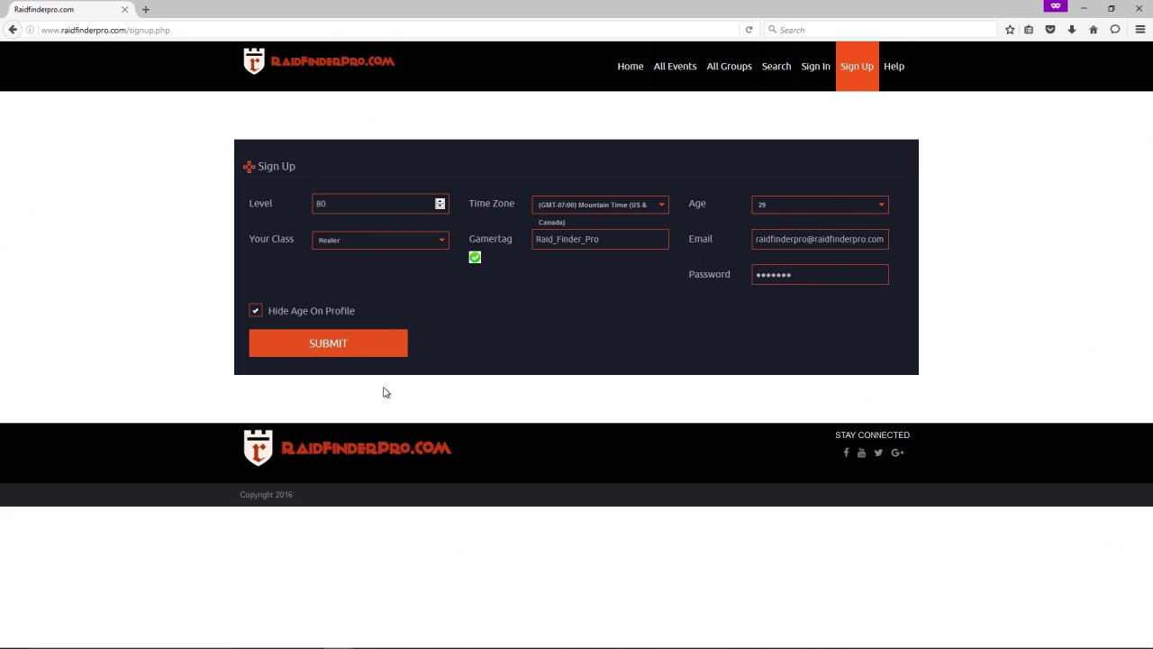
click(361, 353)
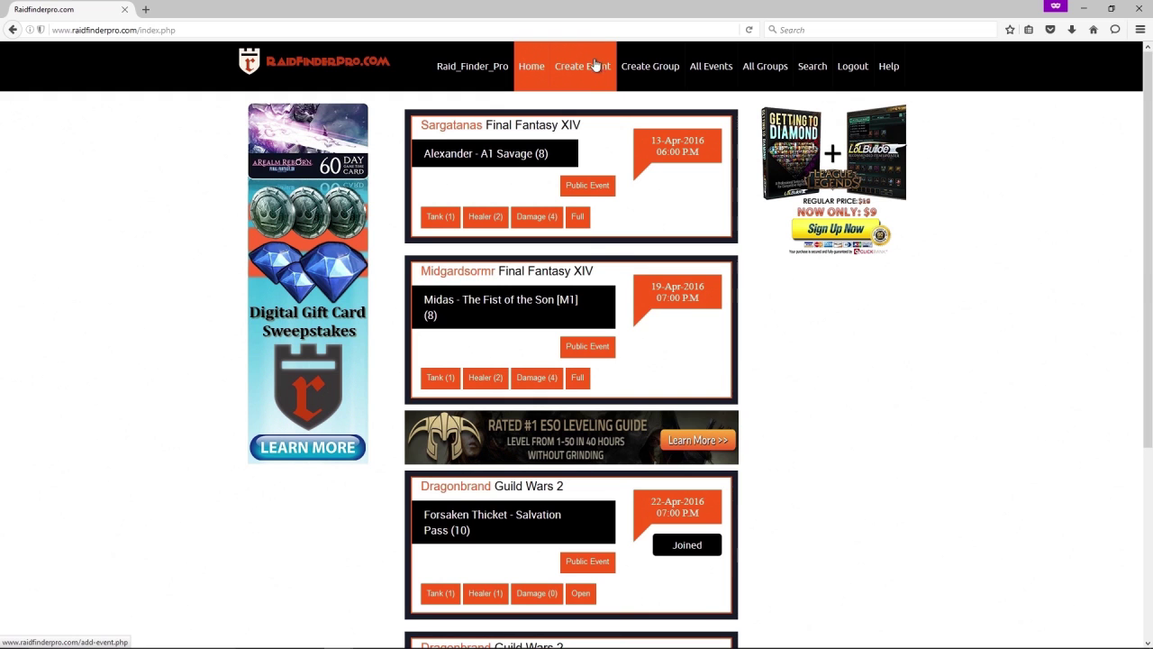
Start a new event with game Guild Wars 2, event Forsaken Thicket - Spirit Vale (10), and the character name.
click(594, 77)
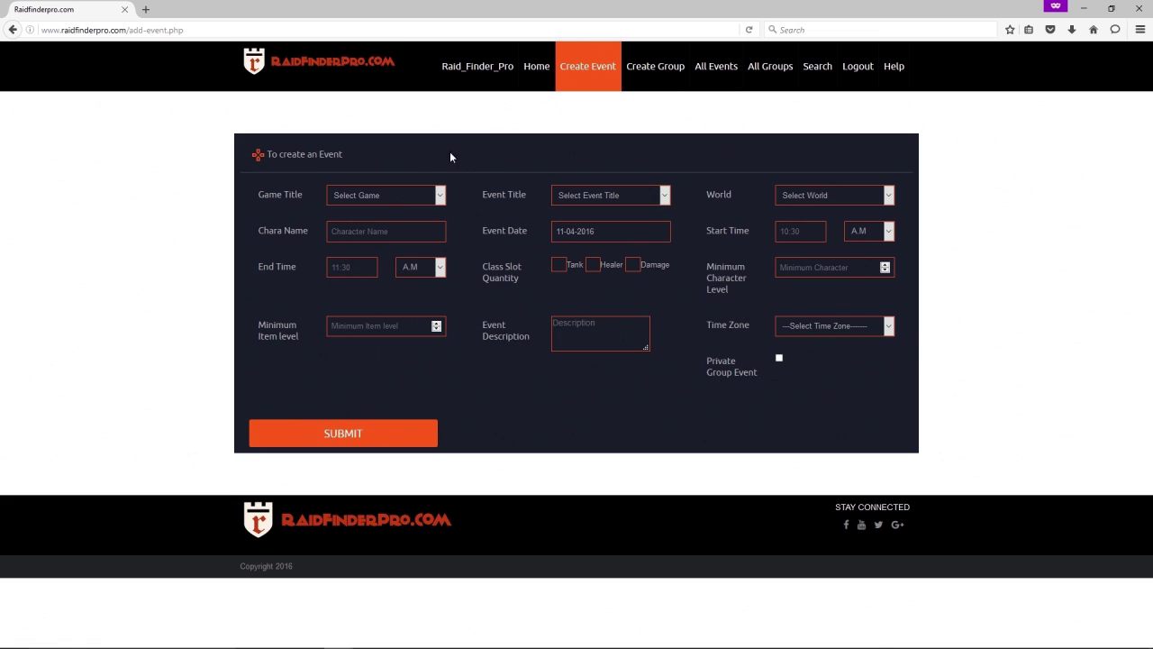
click(440, 197)
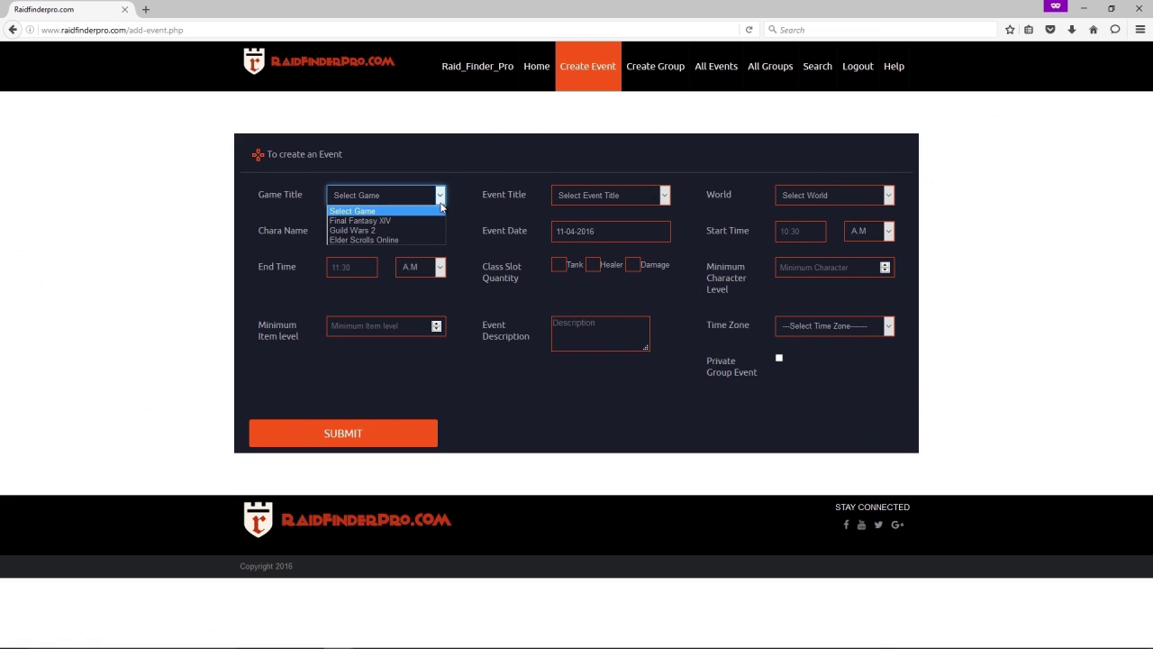
click(403, 232)
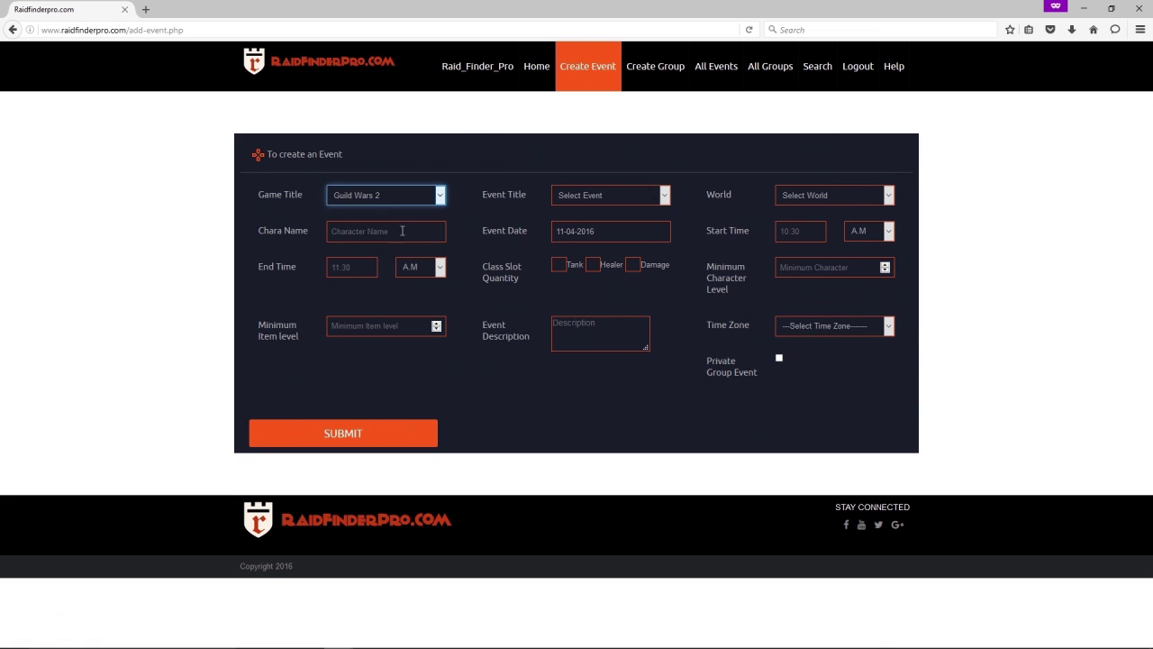
click(589, 194)
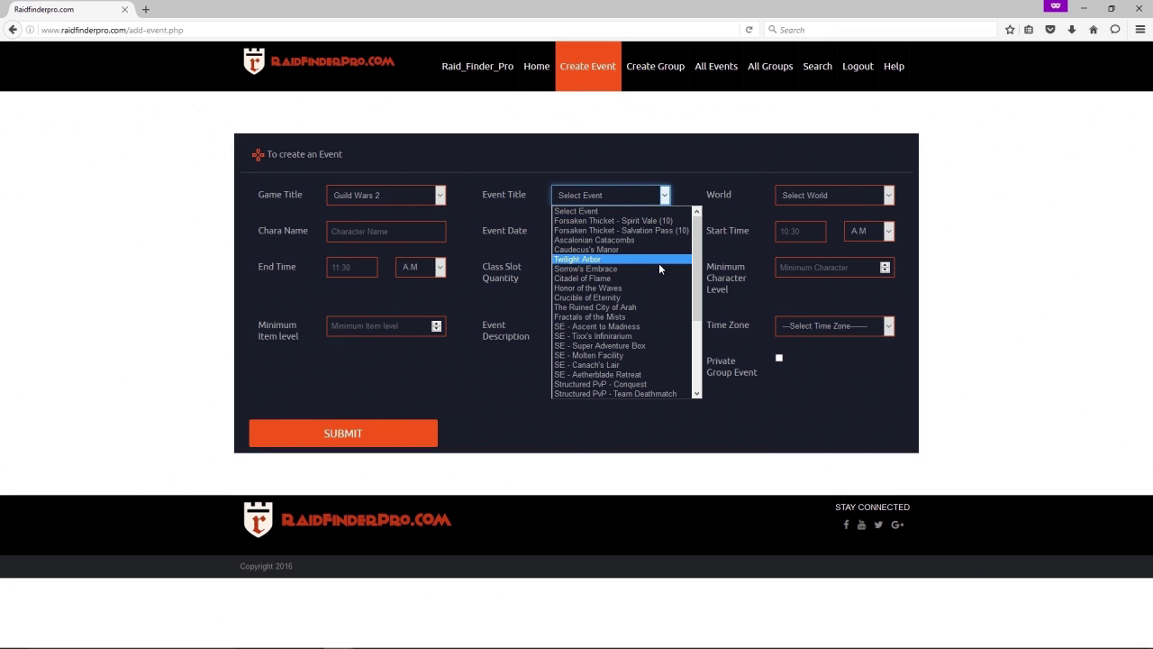
click(656, 221)
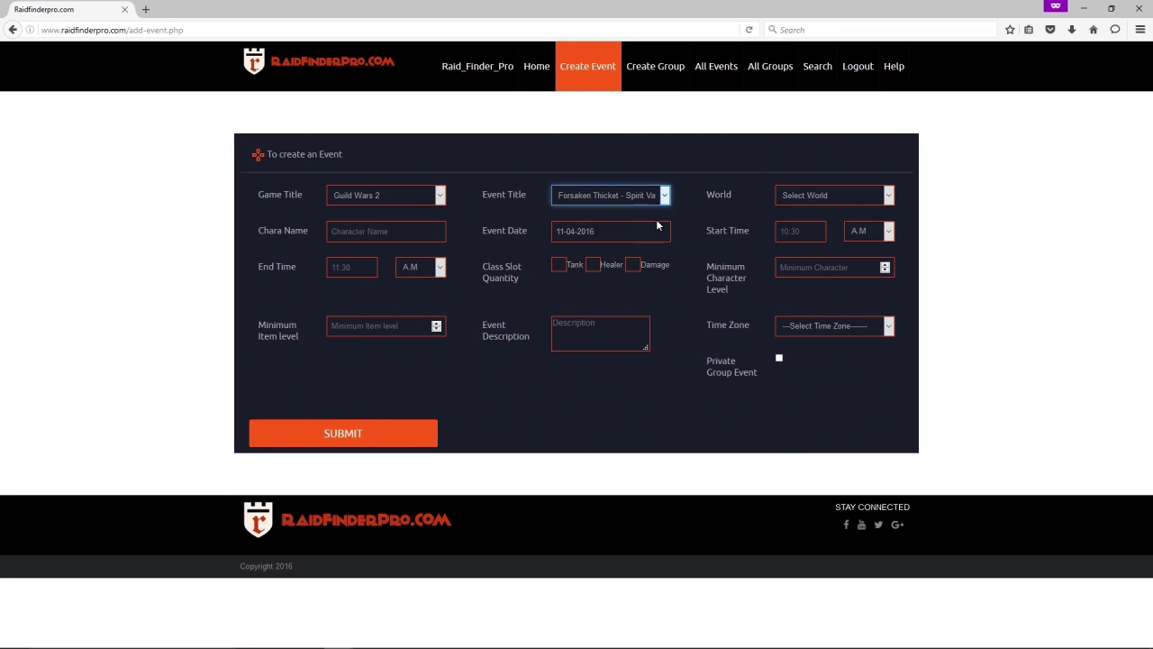
click(433, 229)
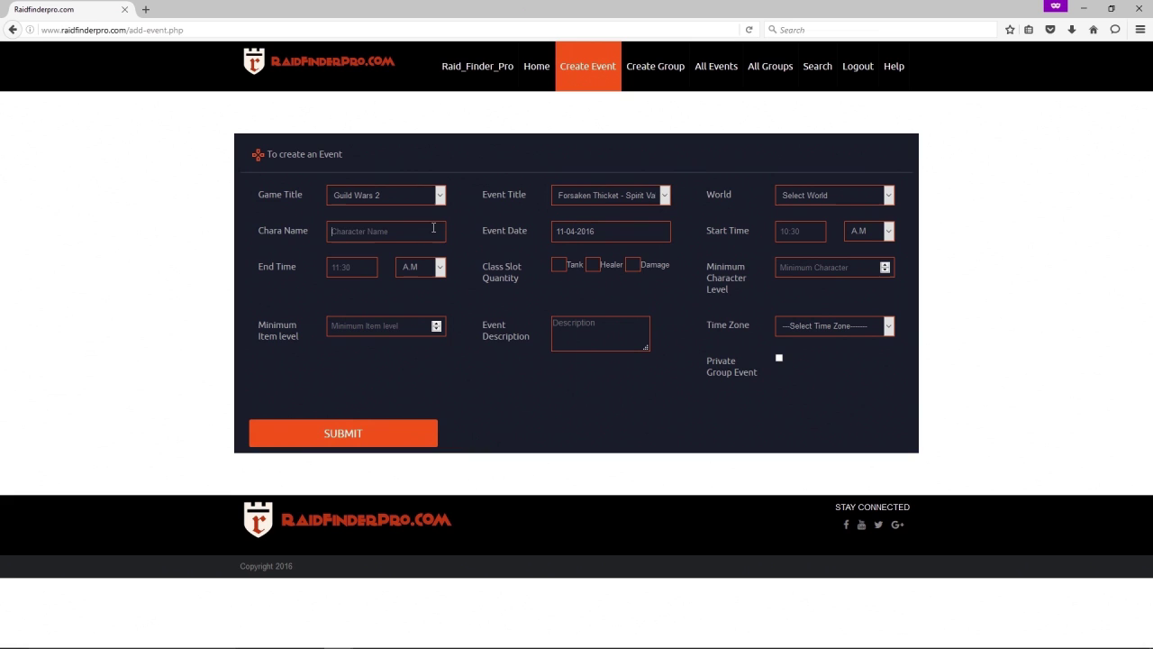
text(RaidFinder)
Pick Ruins of Surmia from the event form's World list.
click(783, 200)
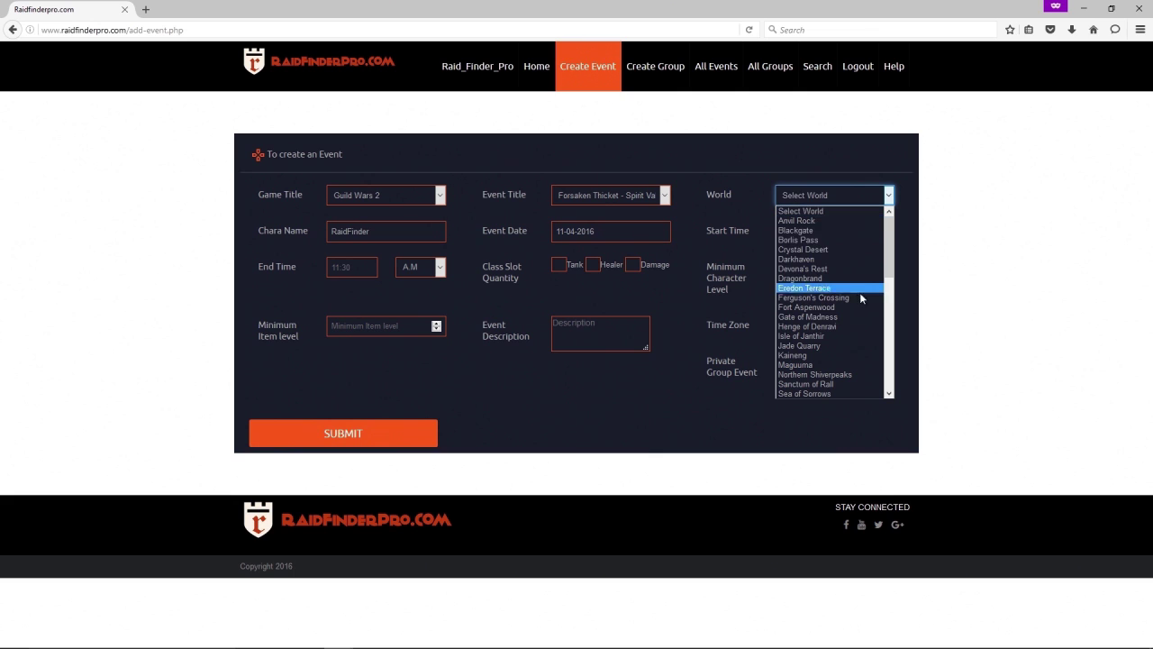
scroll(860, 304, down, 2)
scroll(860, 309, down, 3)
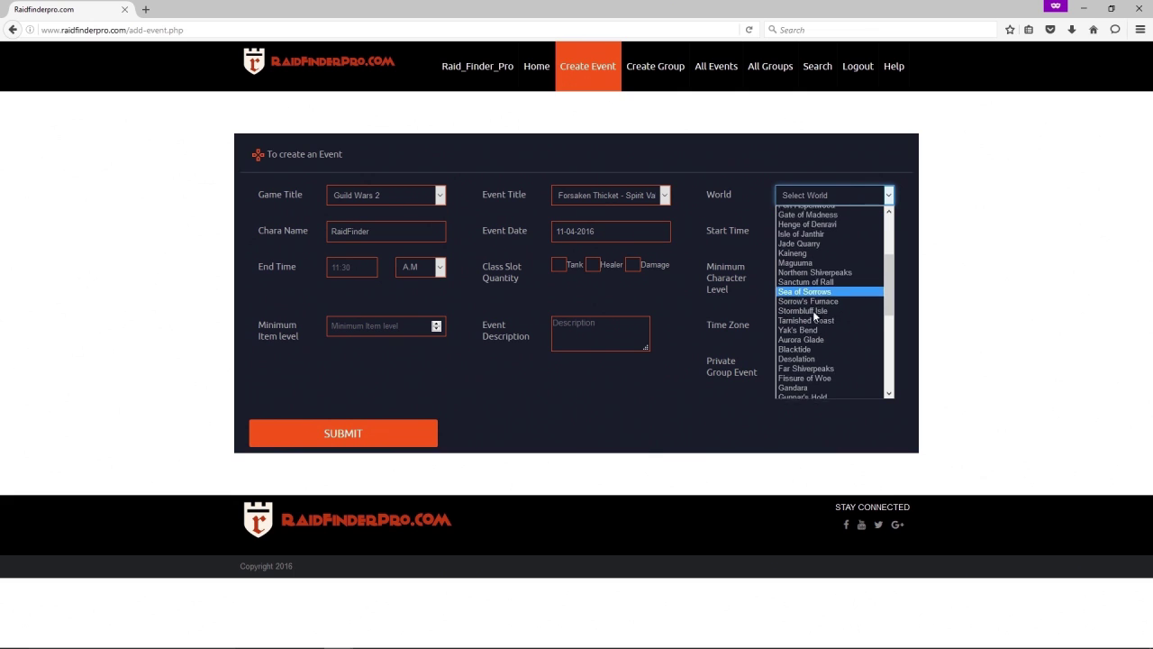
scroll(813, 310, down, 4)
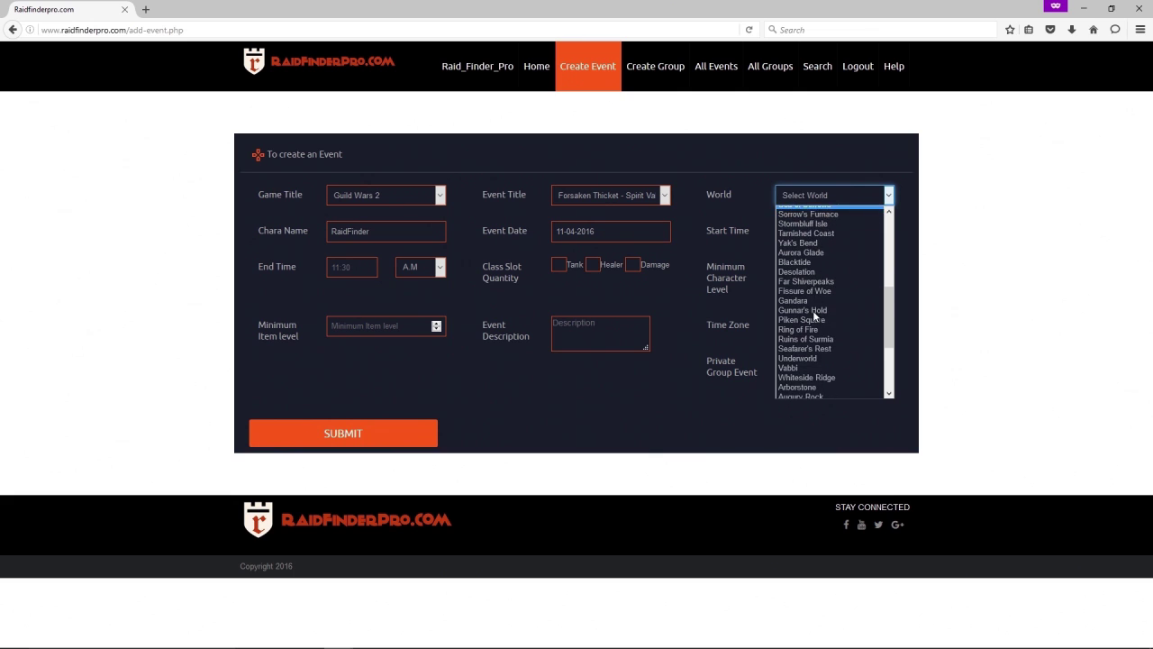
scroll(813, 310, down, 3)
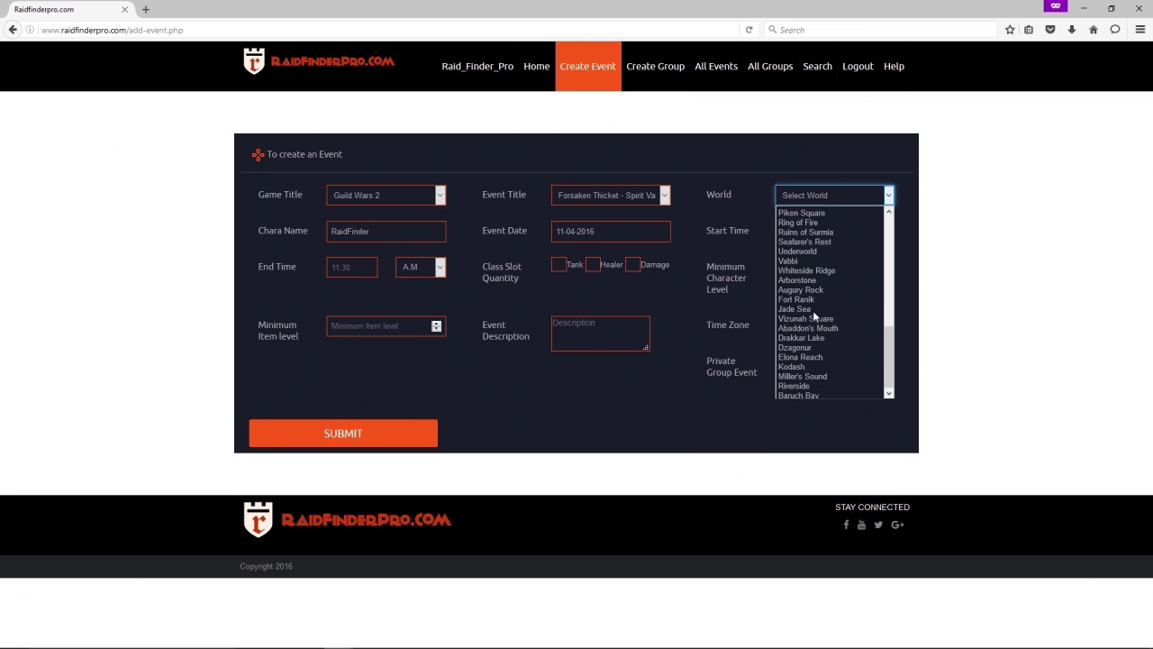
scroll(813, 312, up, 2)
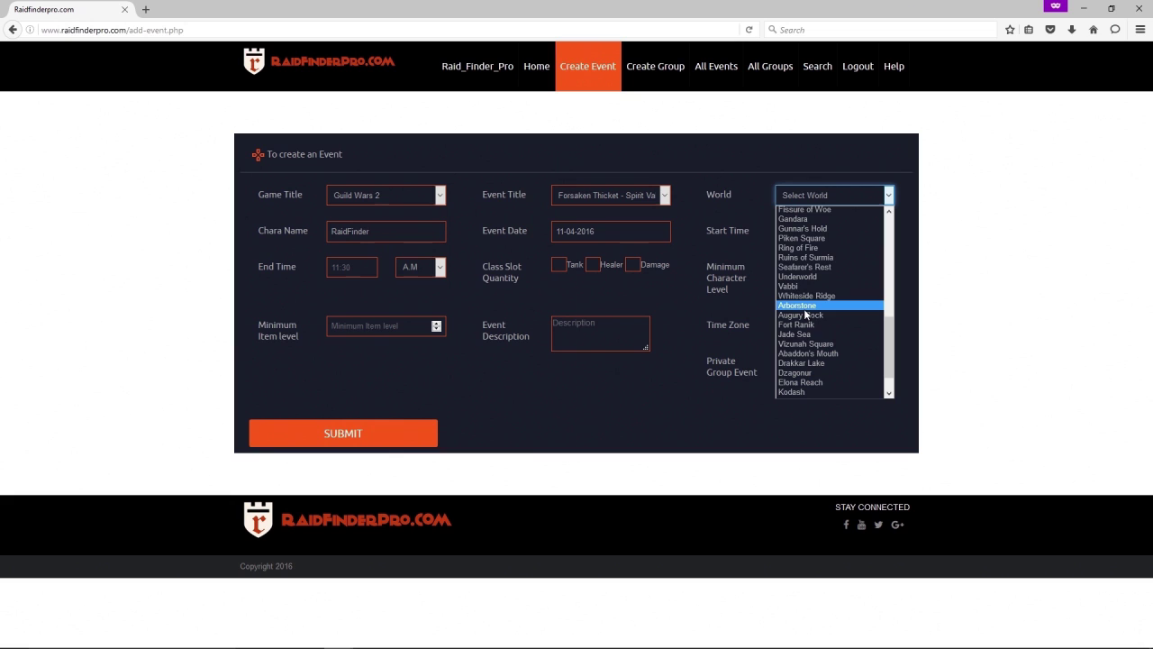
click(790, 257)
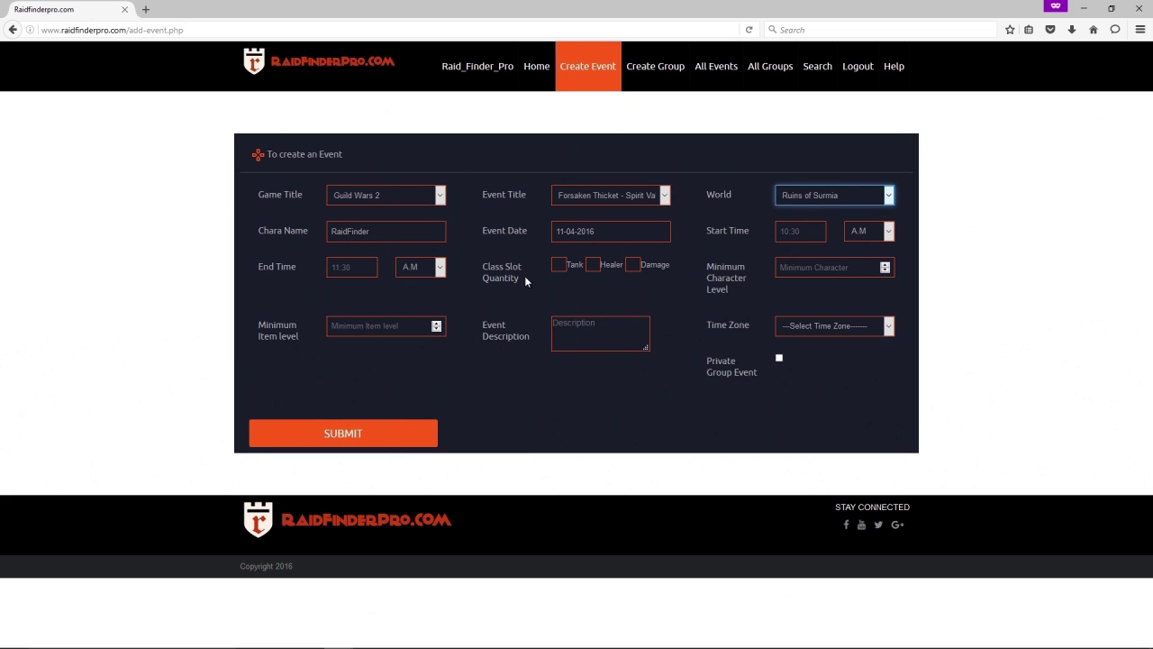
Set the event date to 20-04-2016, start time 07:00 PM and end time 09:00 PM.
click(627, 236)
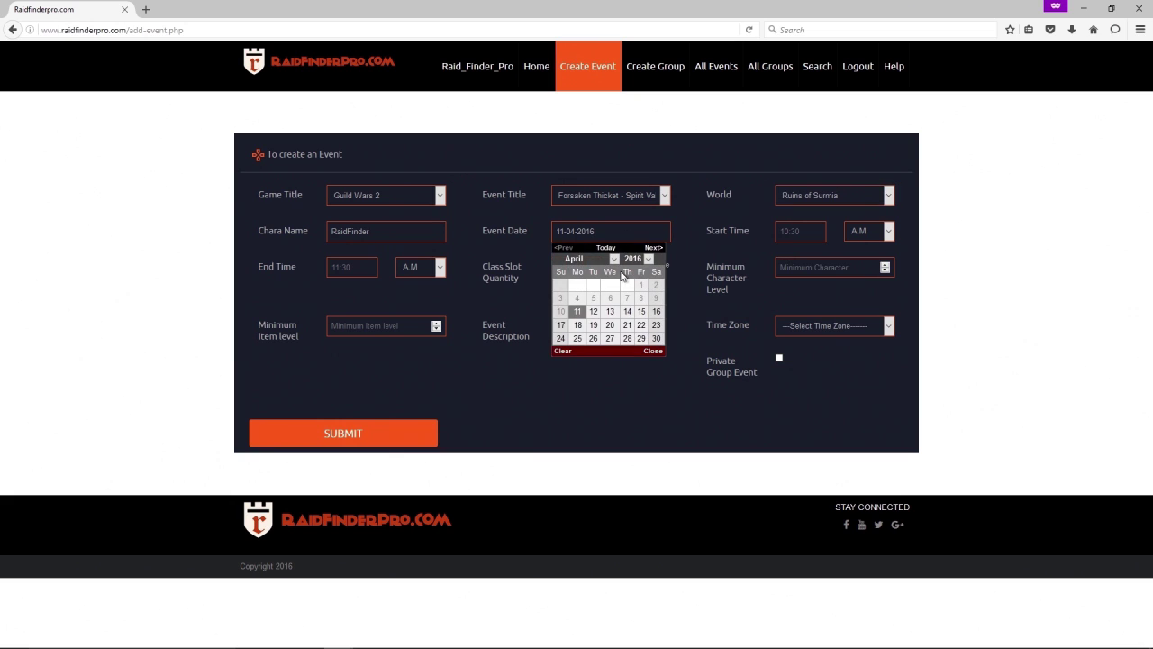
click(612, 326)
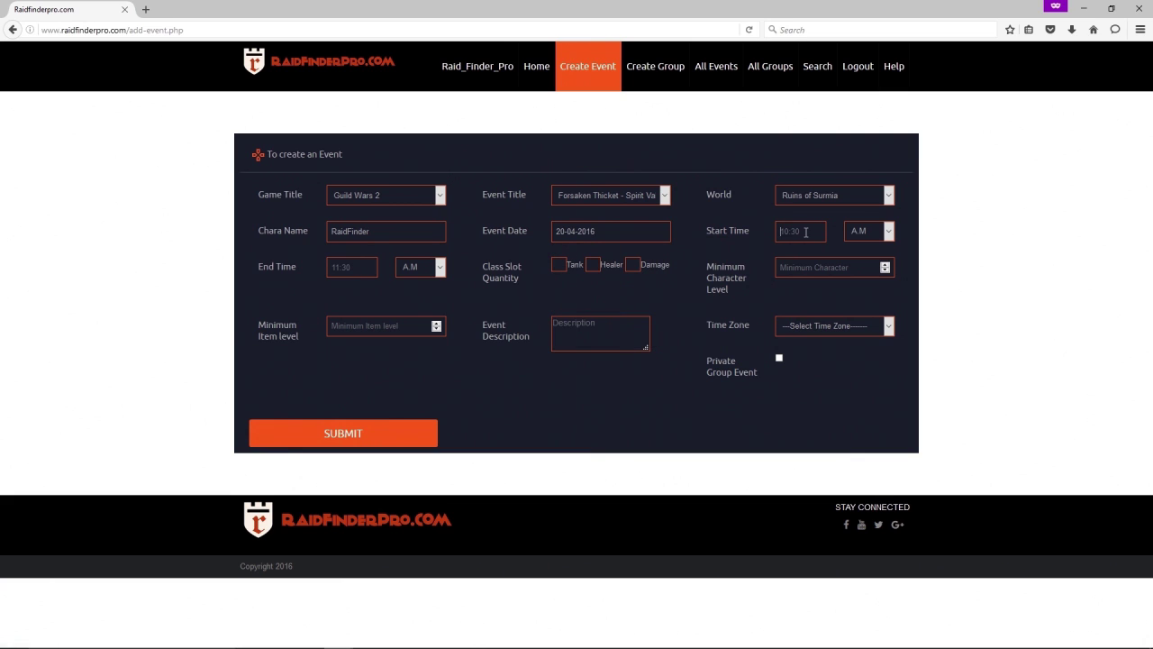
text(07:00)
click(888, 231)
click(358, 271)
text(09:00)
click(432, 270)
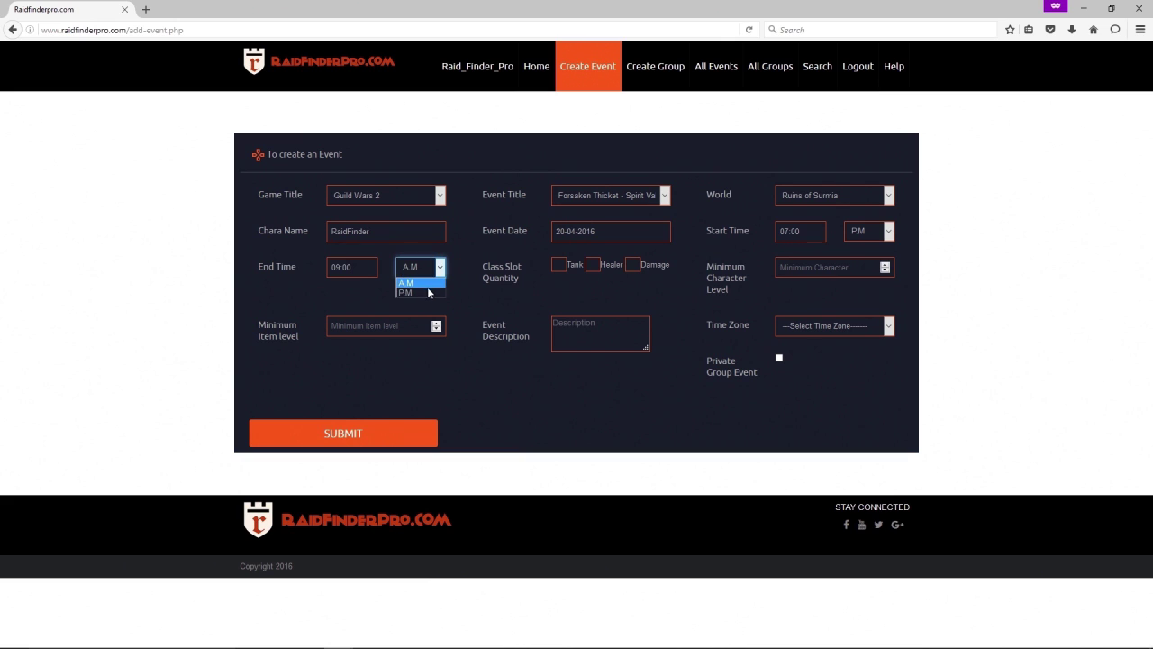
click(566, 267)
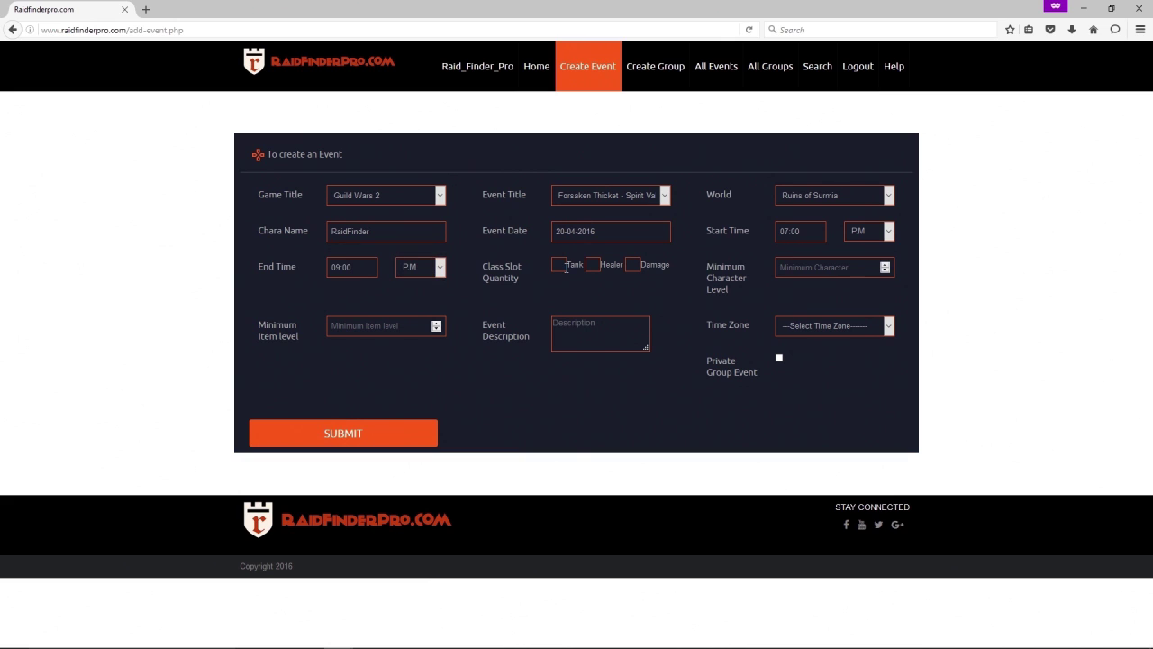
Require 2 tanks, 1 healer, 4 damage, minimum character level 80 and item level 210.
text(2)
click(596, 265)
key(Tab)
text(8)
text(0)
key(Up)
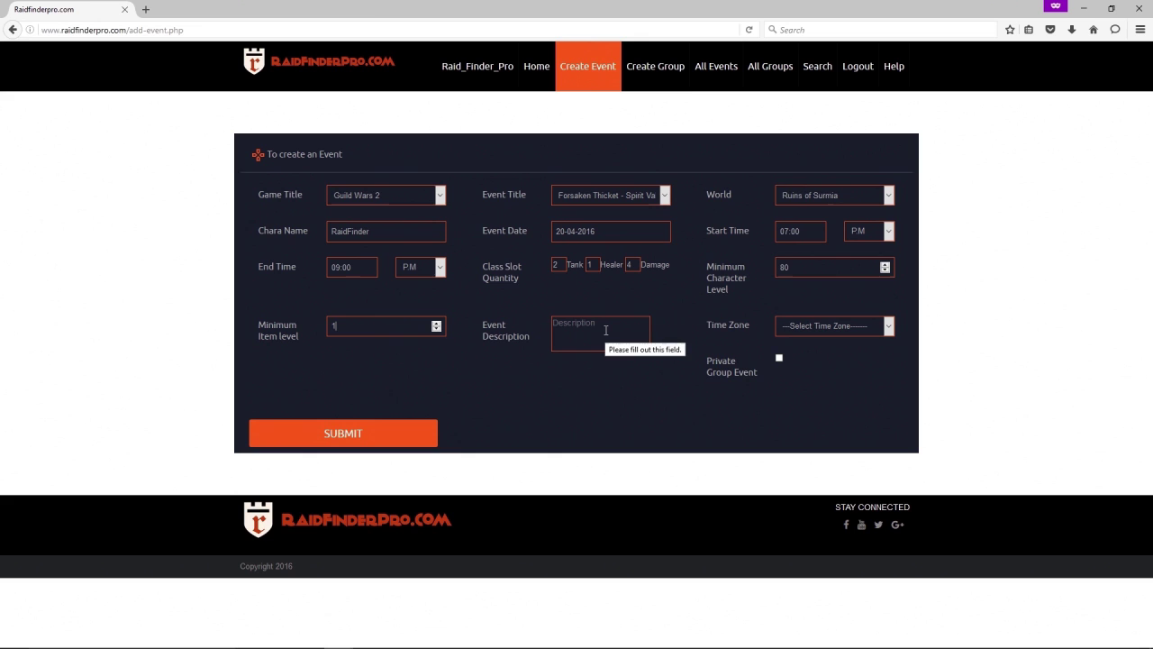
key(BackSpace)
text(210)
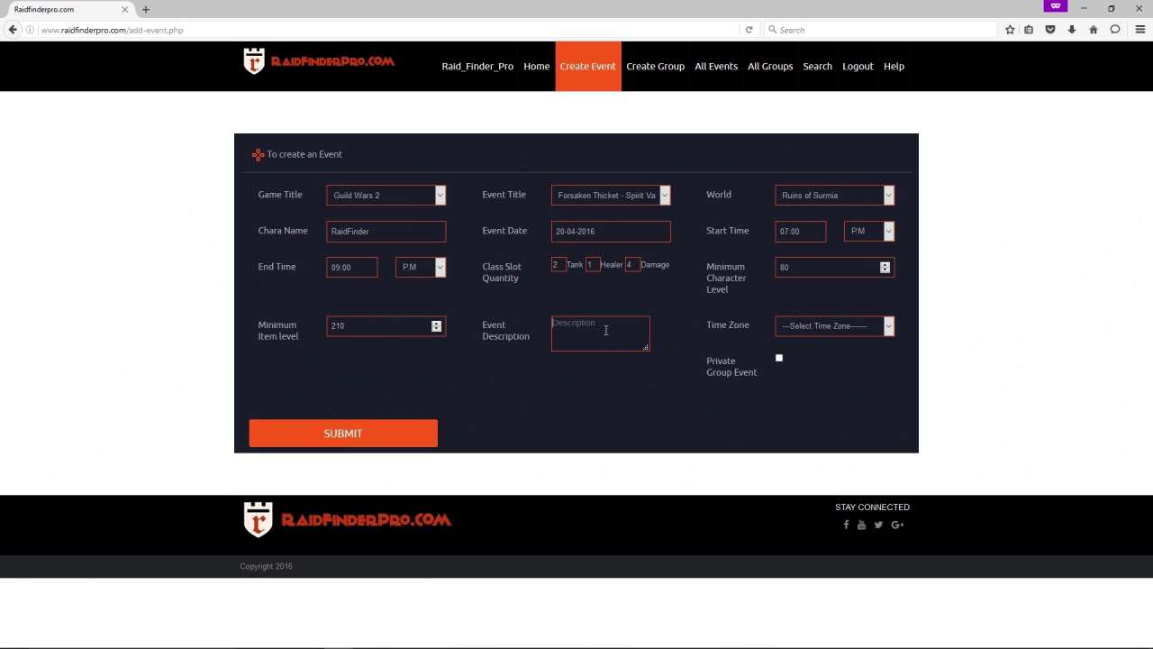
Enter the description 'Have Fun' and select the (GMT-07:00) Mountain Time (US & Canada) time zone.
text(Have Fun!)
click(848, 329)
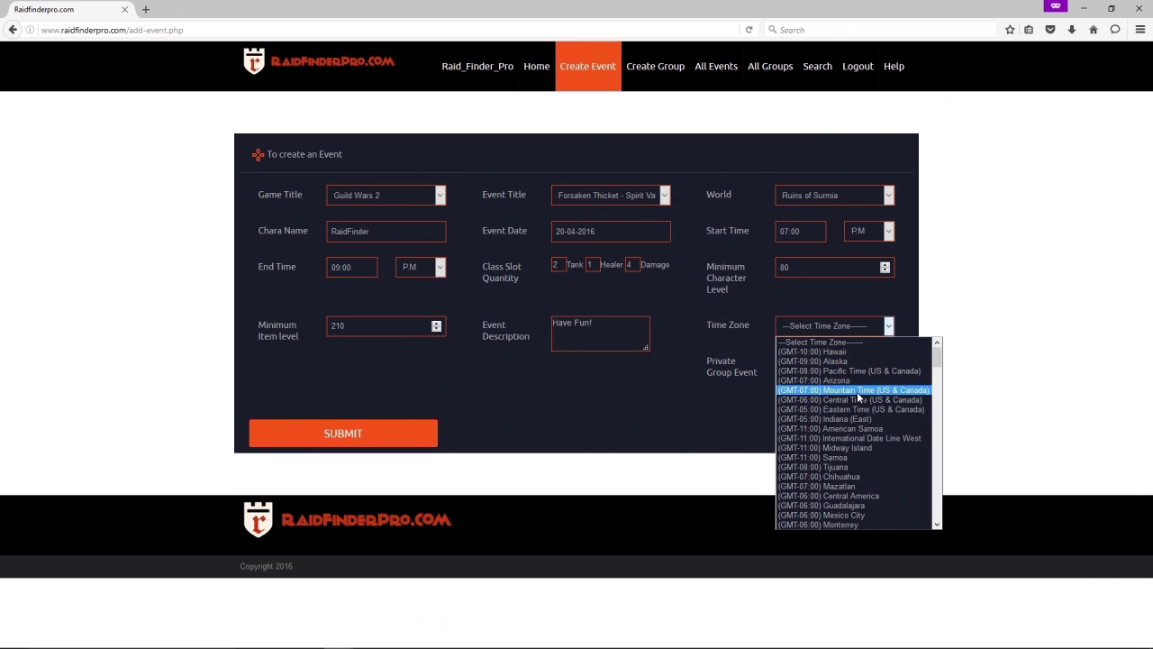
scroll(856, 449, down, 2)
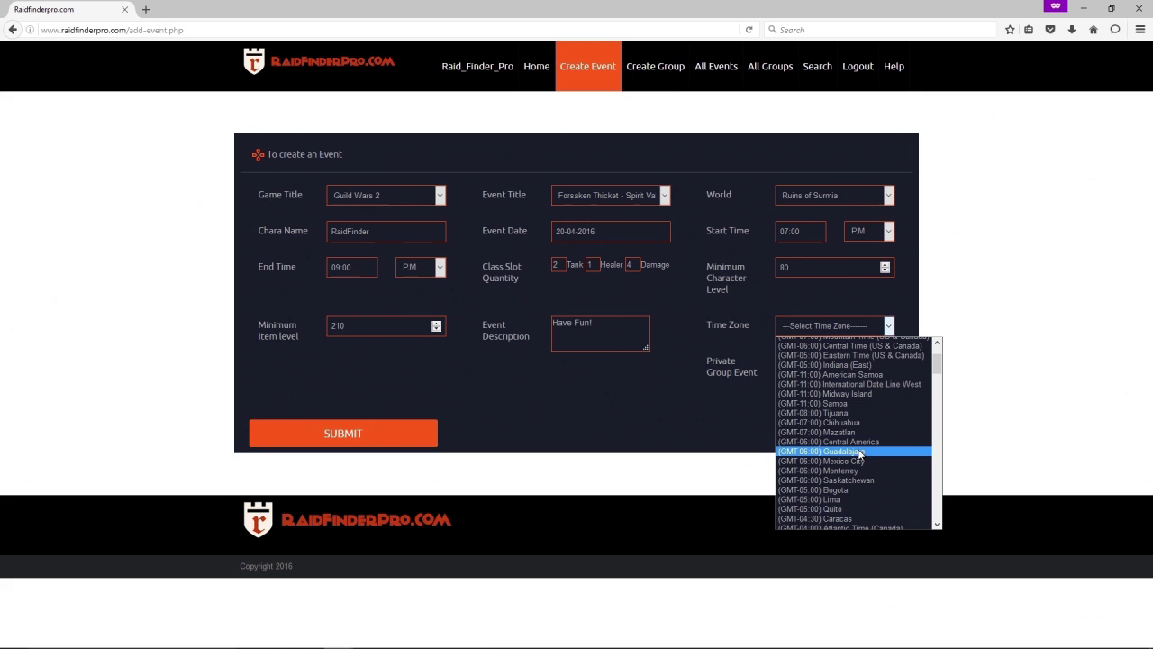
scroll(860, 453, down, 1)
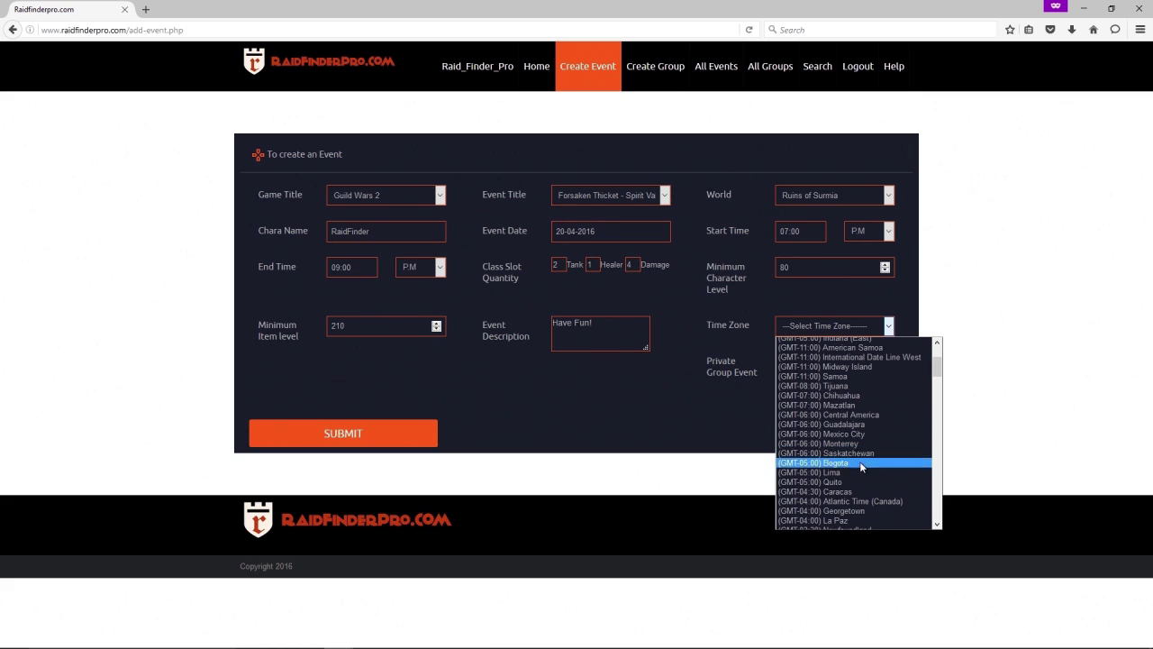
scroll(872, 511, down, 3)
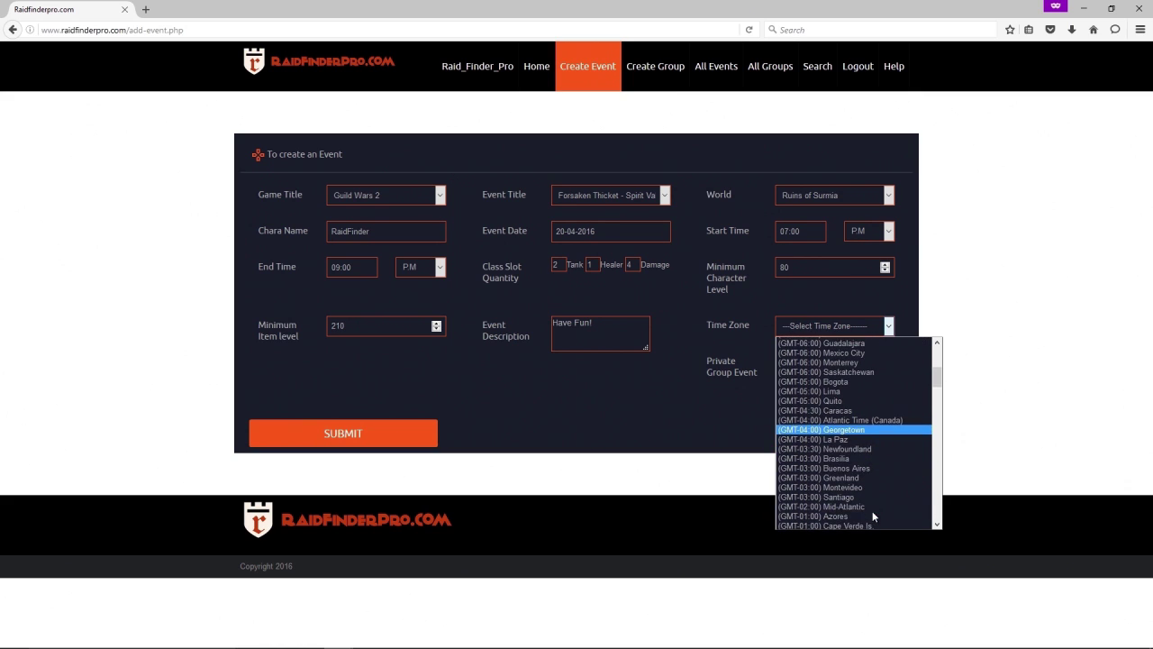
scroll(872, 519, down, 1)
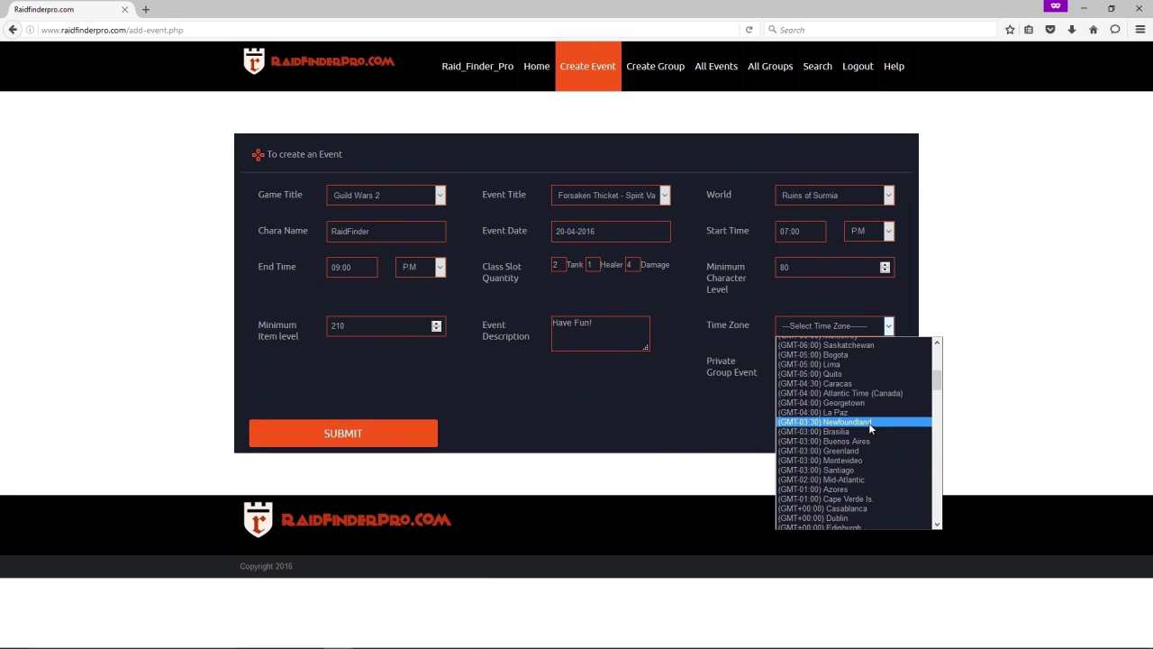
scroll(868, 423, up, 3)
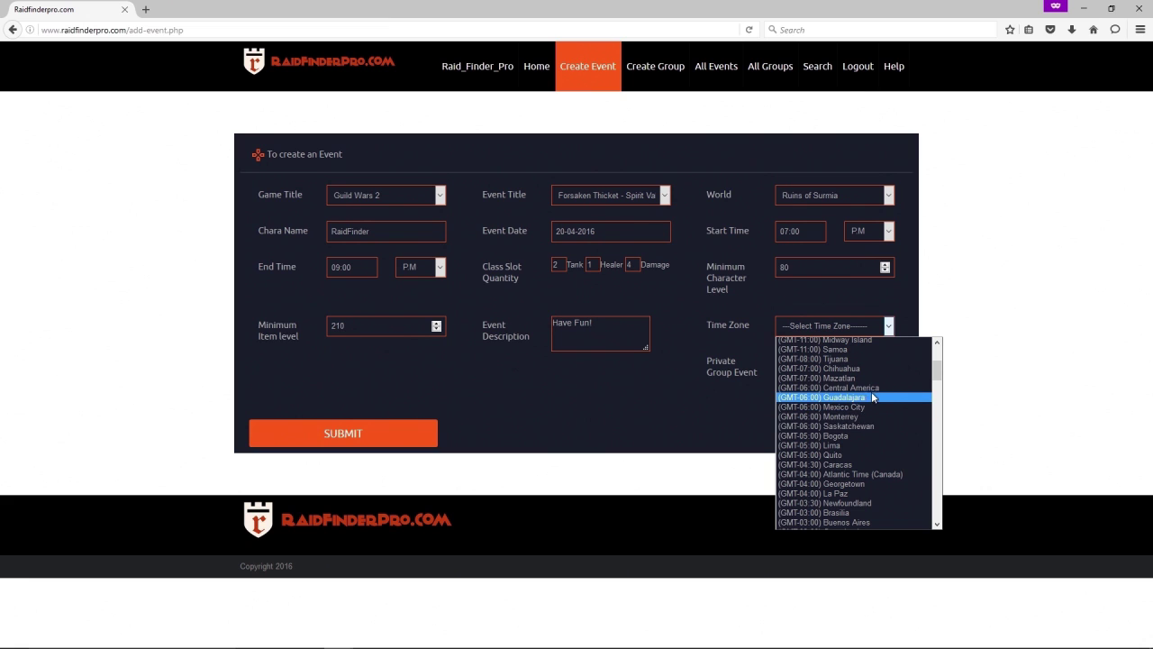
scroll(888, 399, up, 2)
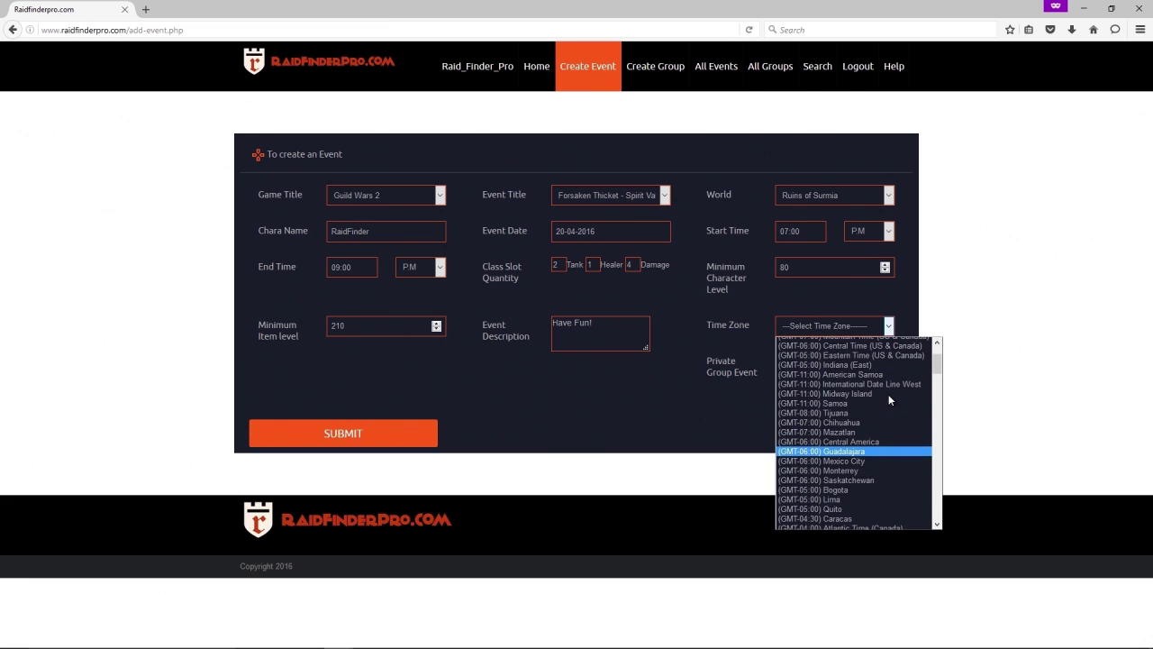
scroll(888, 393, up, 3)
click(846, 360)
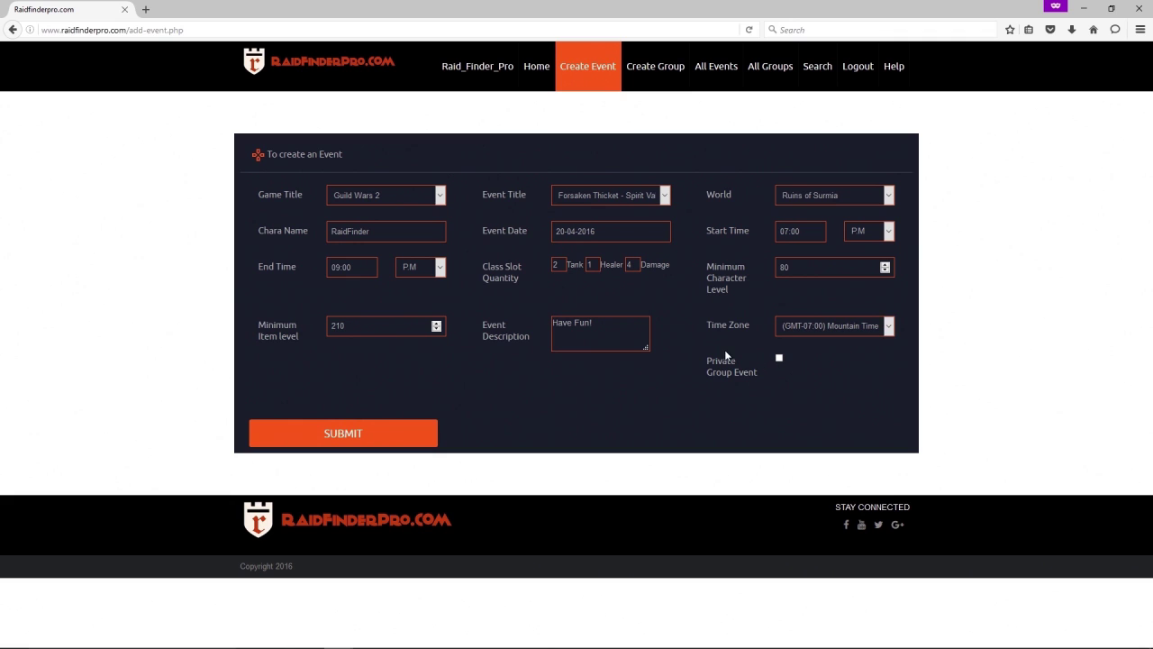
drag(722, 360, 755, 382)
click(757, 387)
Save the new raid event and list all Guild Wars 2 events.
click(426, 438)
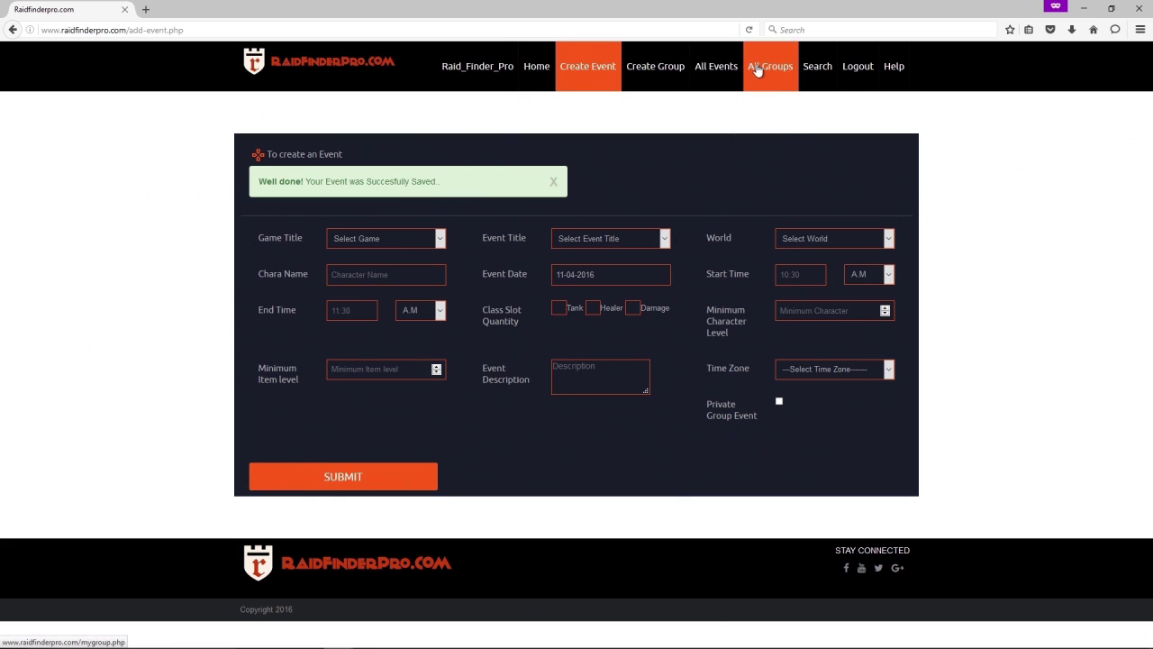
click(718, 69)
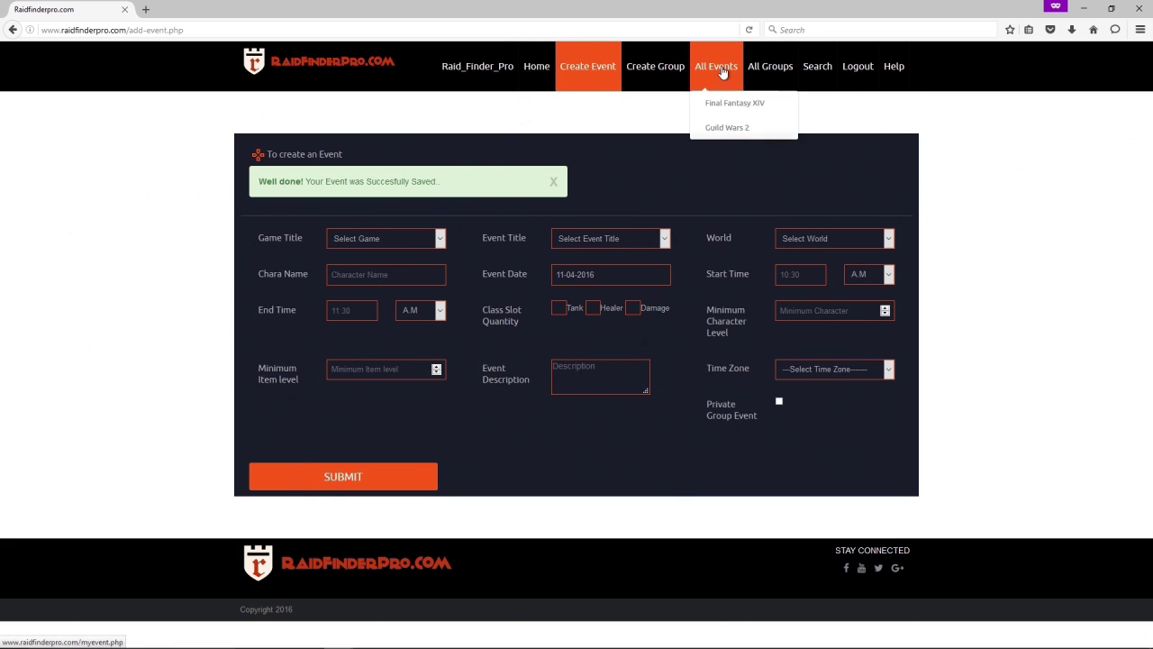
click(735, 128)
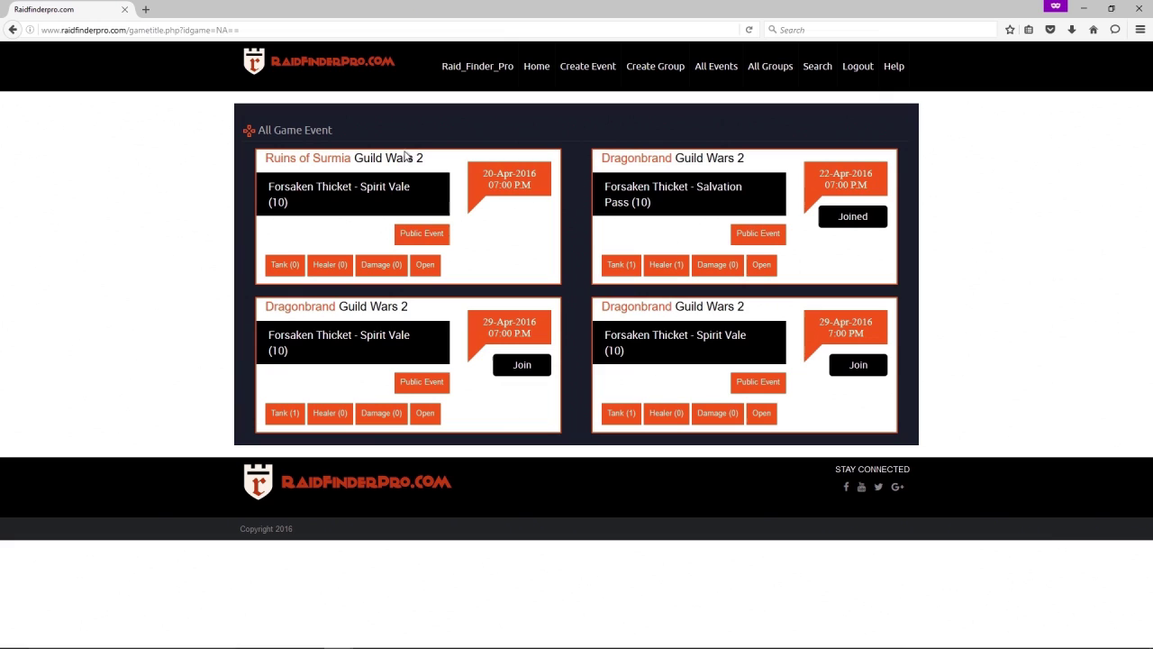
Open the Ruins of Surmia event's details to review it.
click(349, 204)
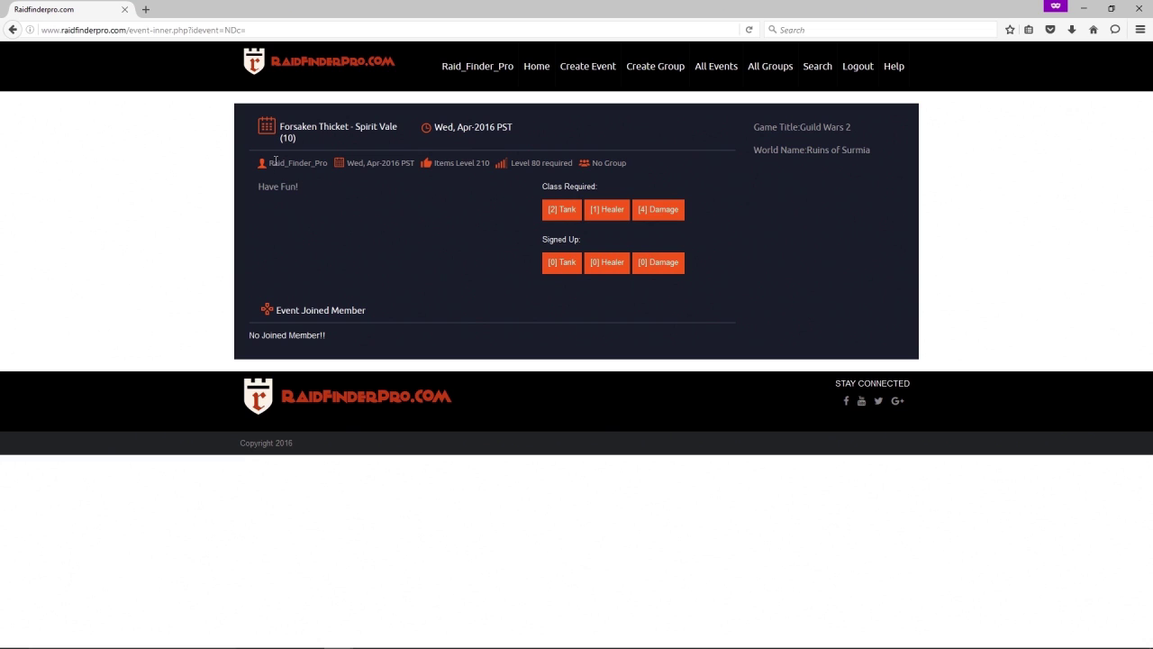
drag(276, 162, 324, 164)
click(328, 195)
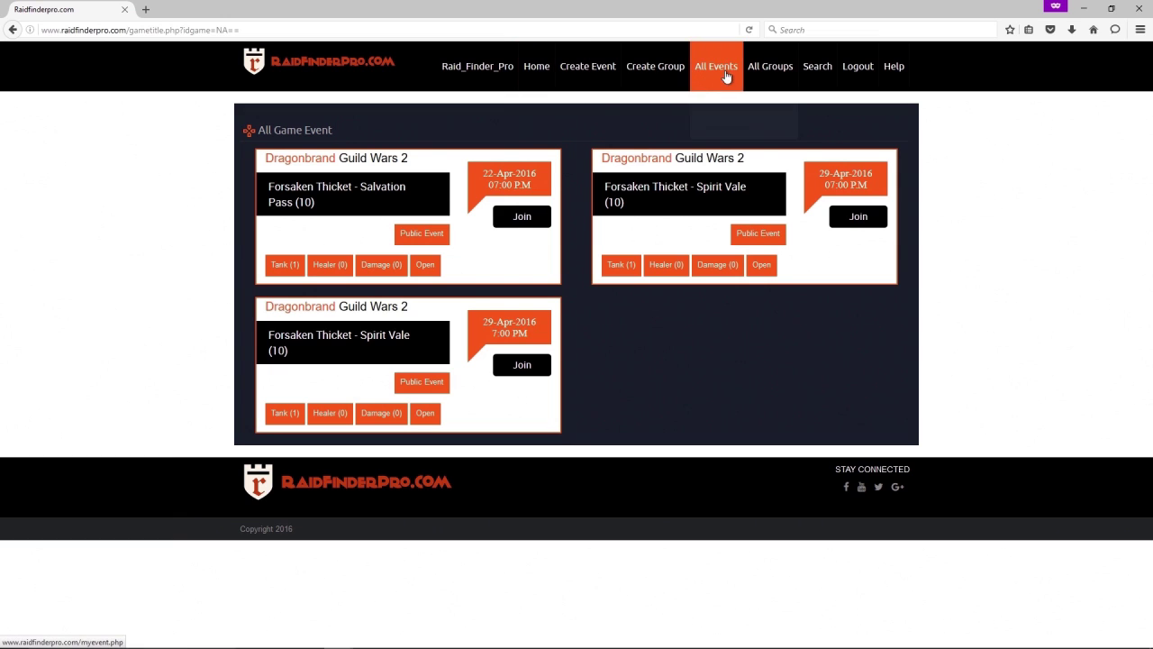
Join the Forsaken Thicket - Salvation Pass event and check your name among its joined members.
mouse_move(726, 83)
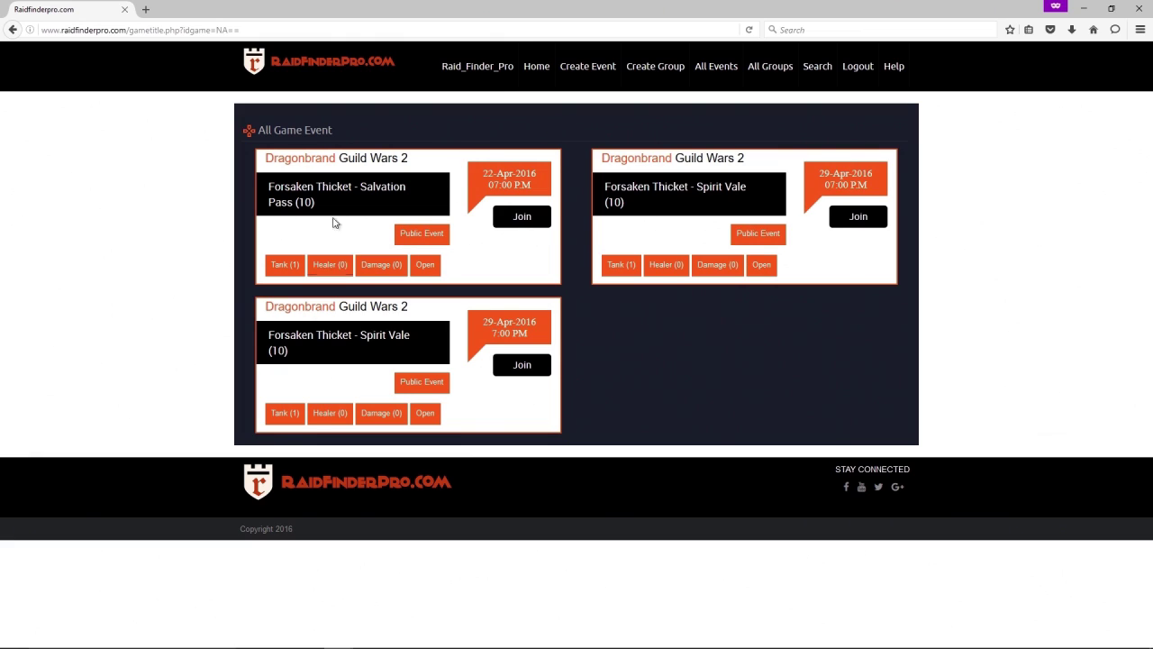
click(518, 222)
click(315, 191)
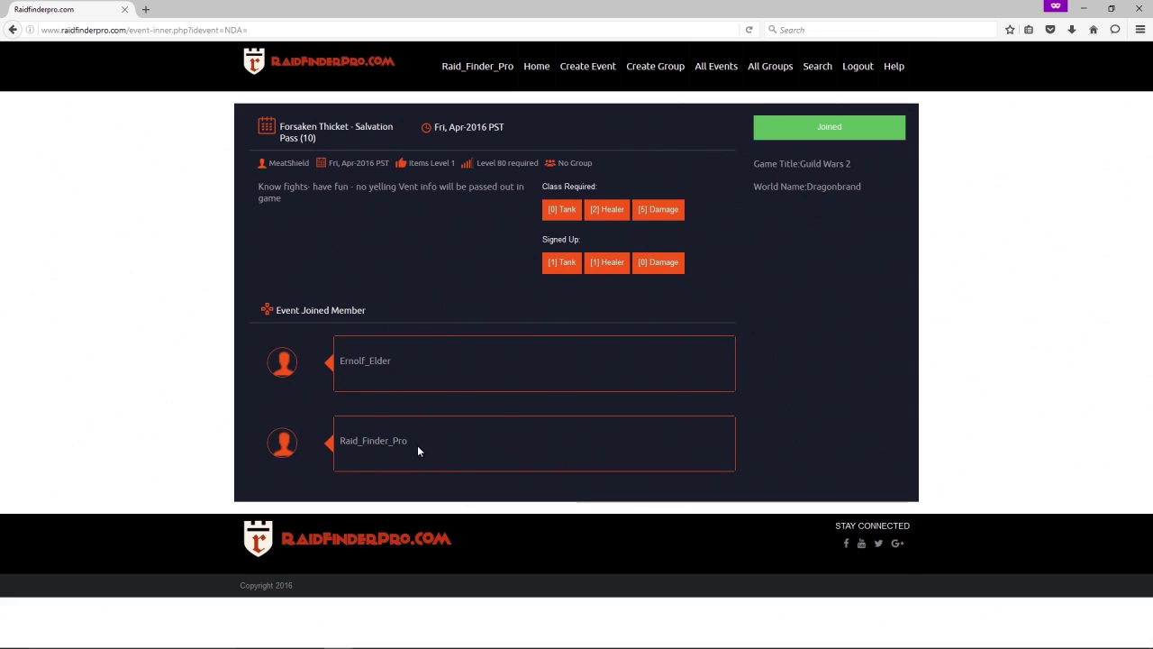
drag(417, 442, 310, 446)
click(477, 447)
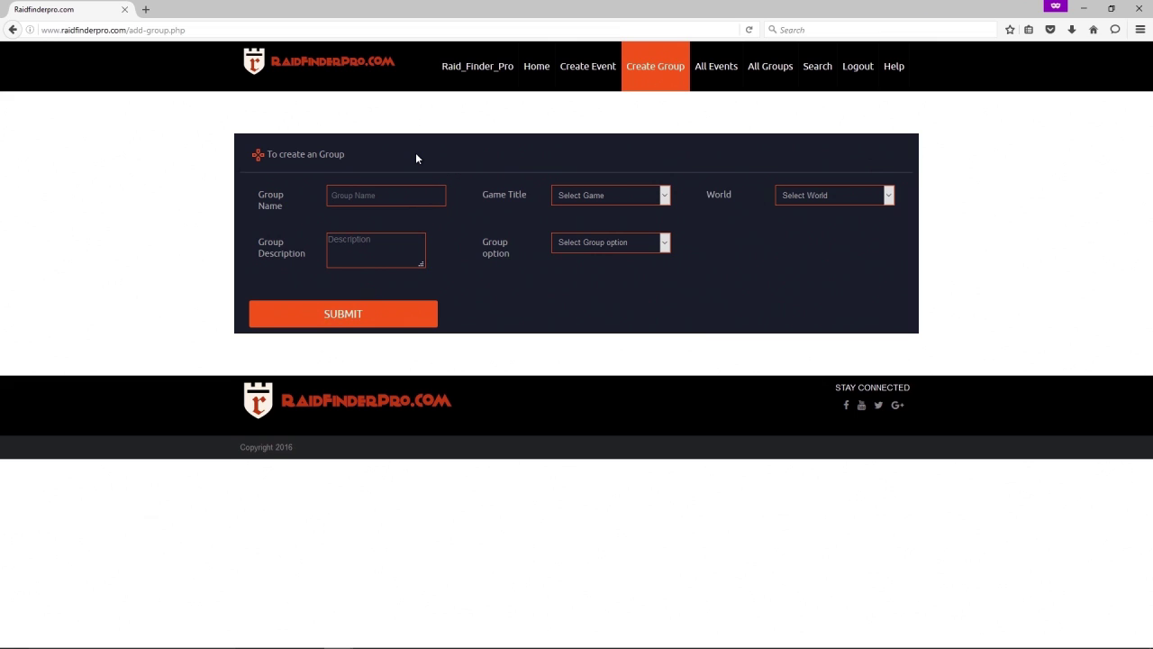
Name the group 'AwsomeGroup Name' for Guild Wars 2 on world Sea of Sorrows.
text(AwsomeGroup Name)
click(632, 192)
click(609, 231)
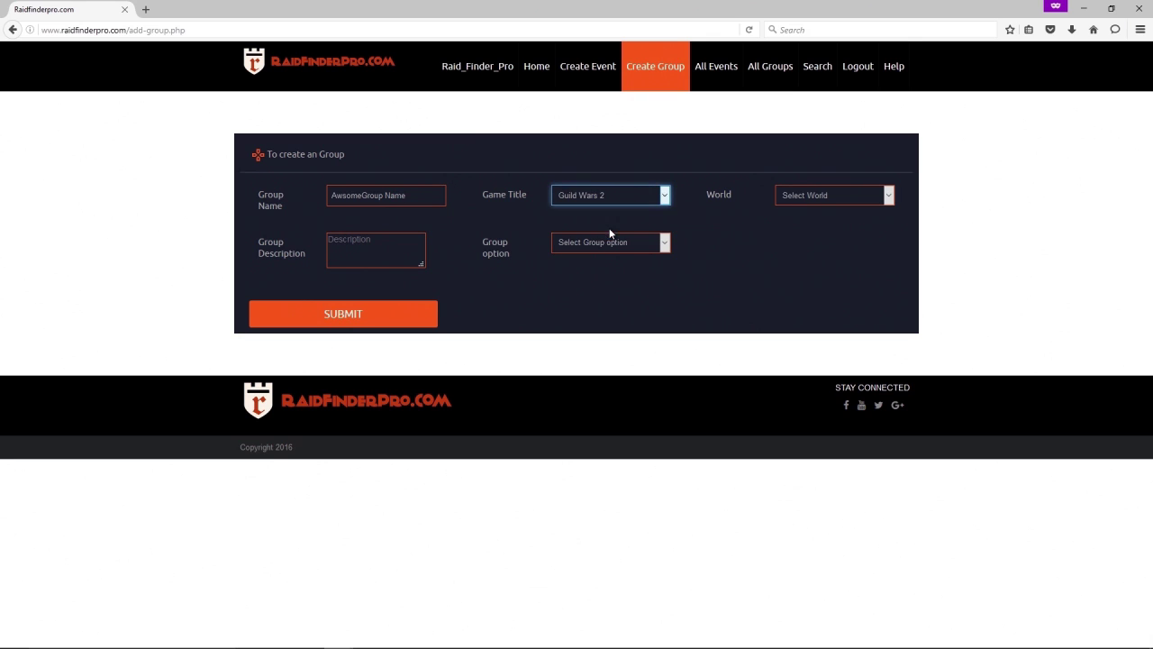
click(808, 192)
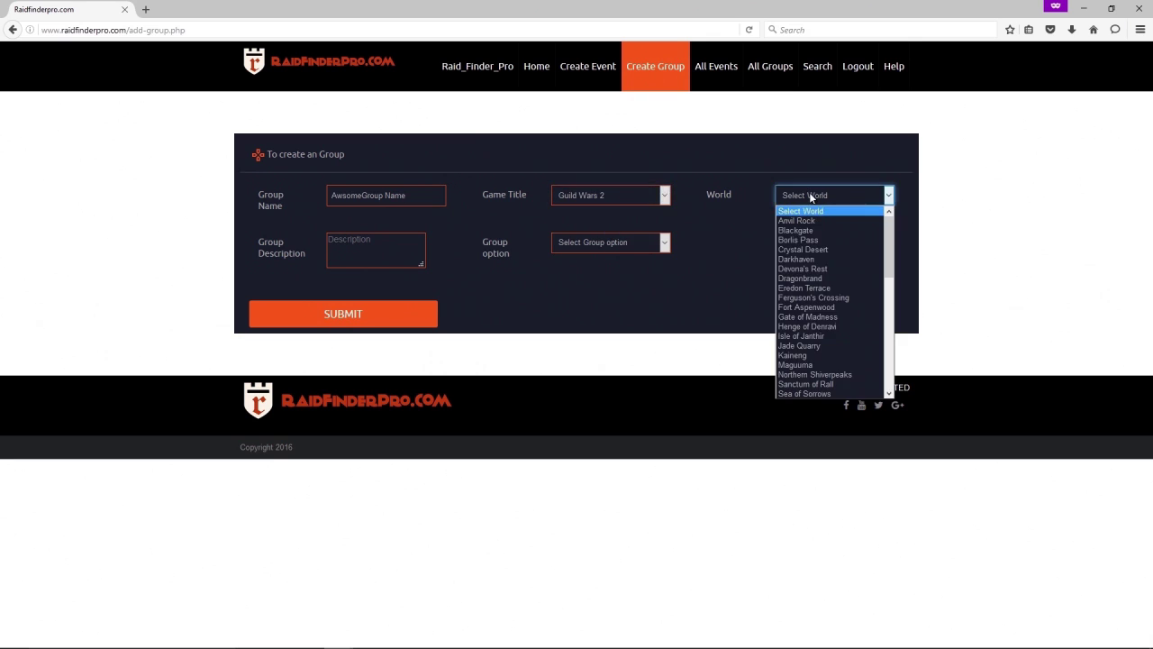
scroll(851, 329, down, 3)
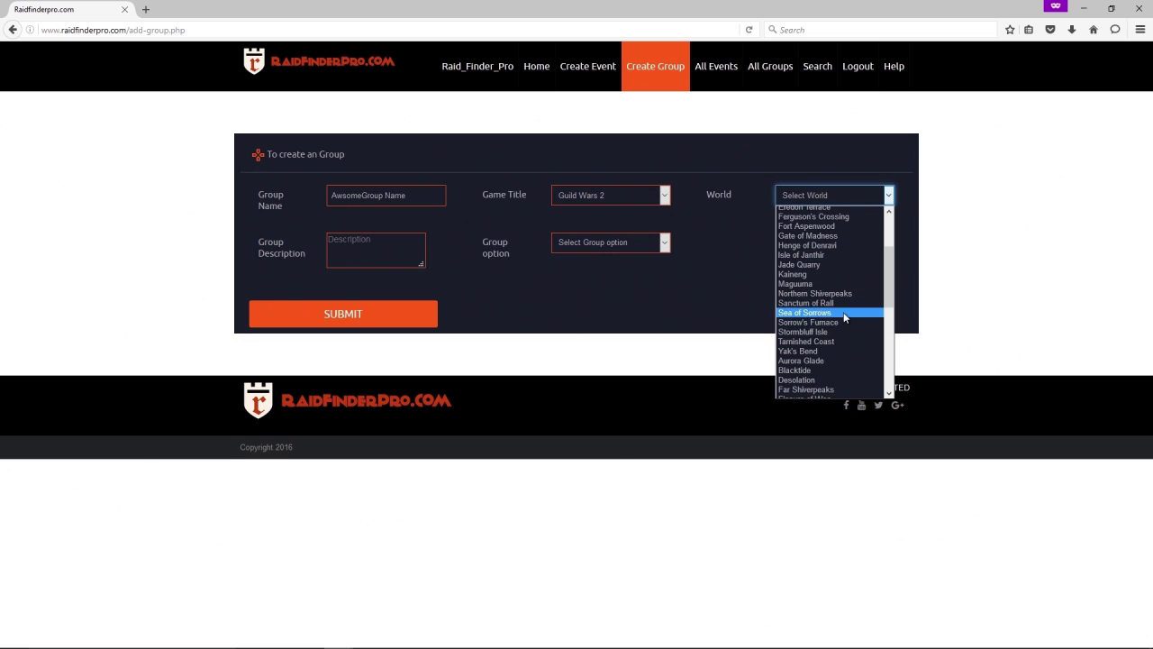
click(843, 312)
Write the group description 'Guild group for the GW2 guild <AwsomeGroup>'.
click(400, 259)
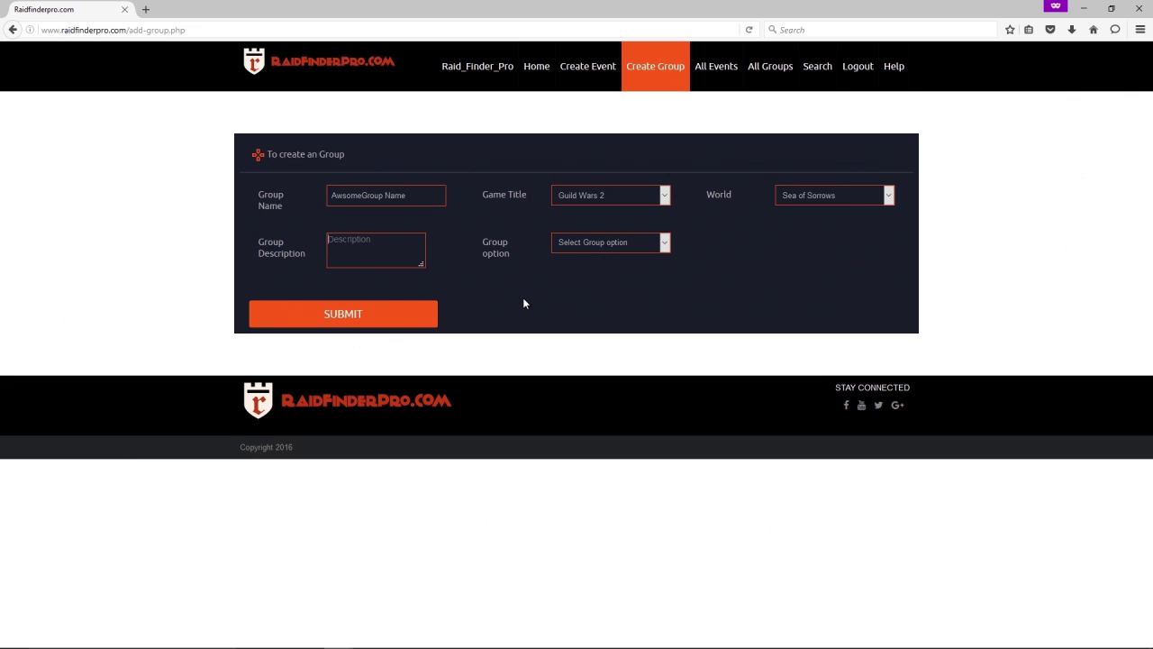
text(Guild group for the GW2 guild <Awsome)
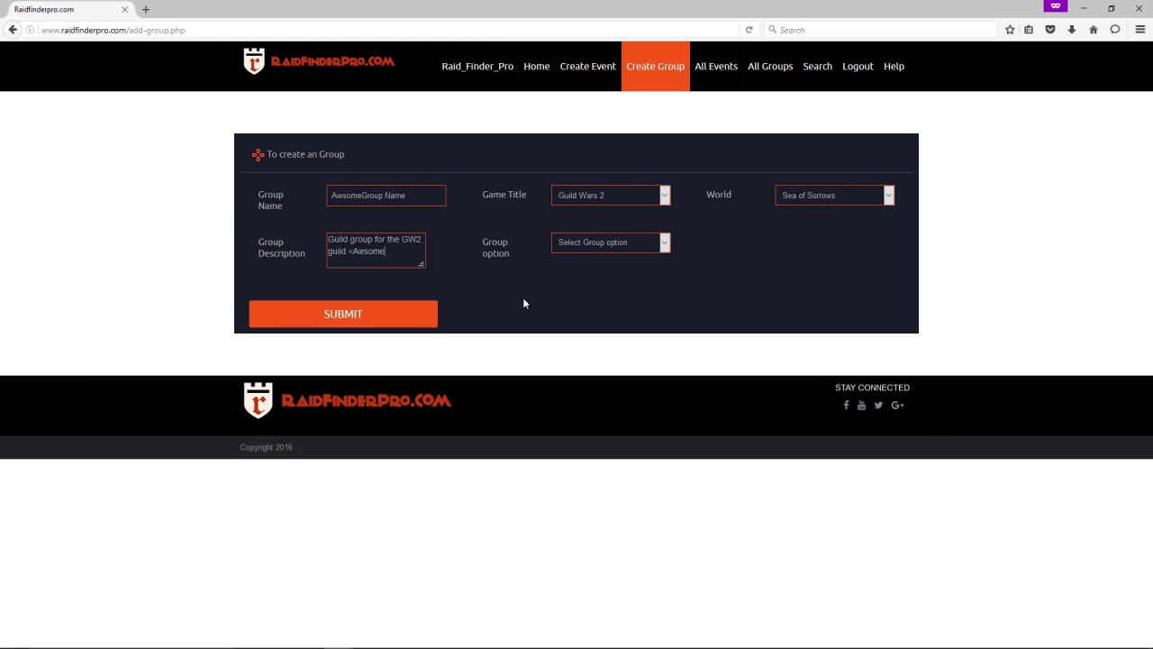
text(Group>)
click(608, 243)
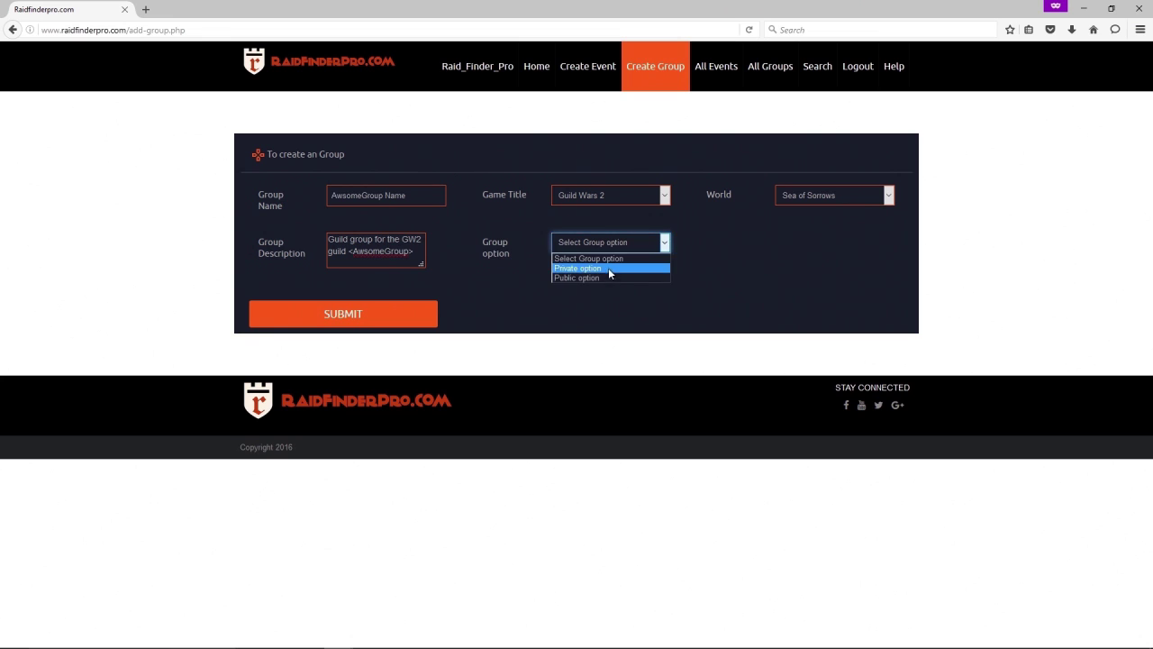
Save AwsomeGroup with Private visibility, then open a blank Create Event form.
click(609, 270)
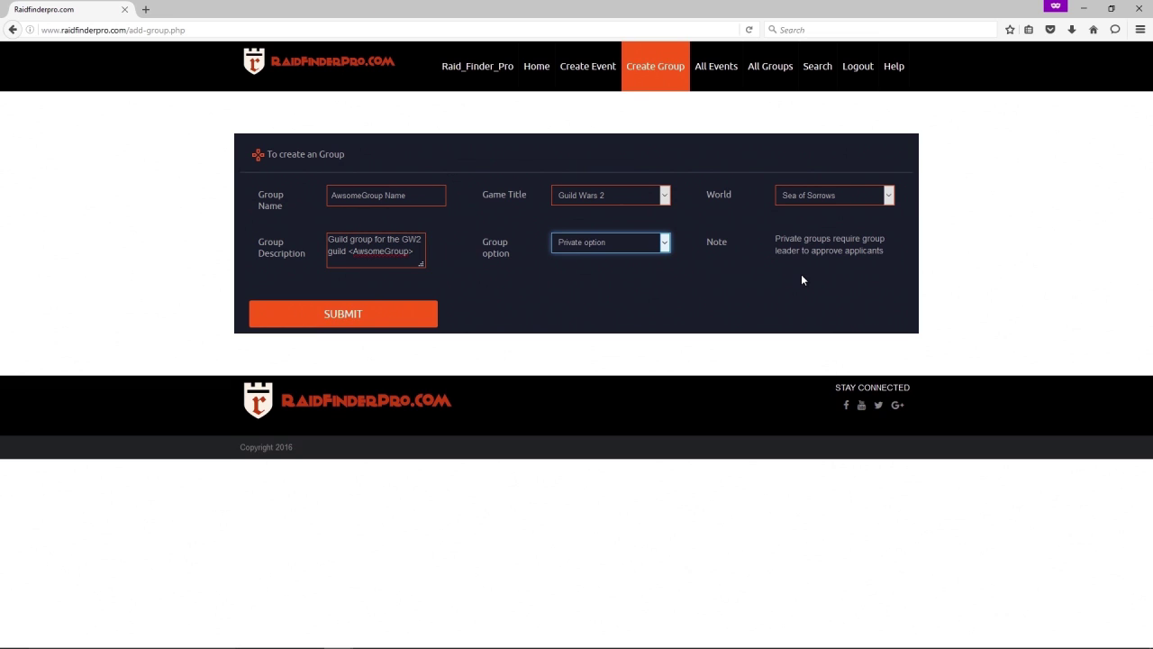
click(647, 242)
click(652, 279)
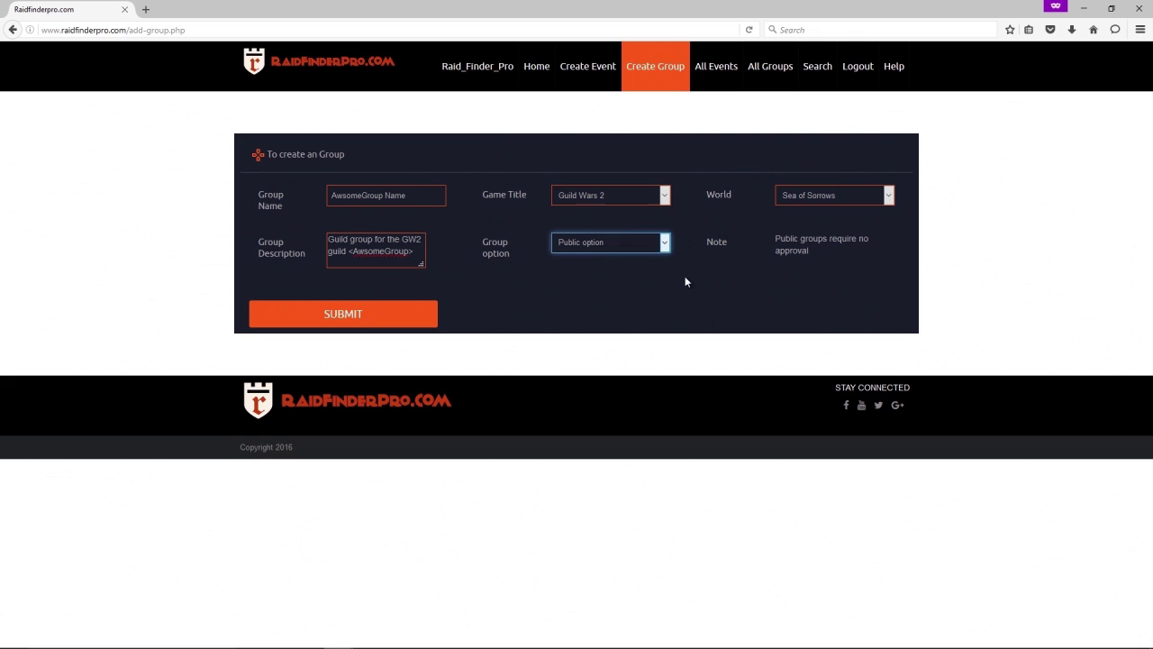
click(661, 245)
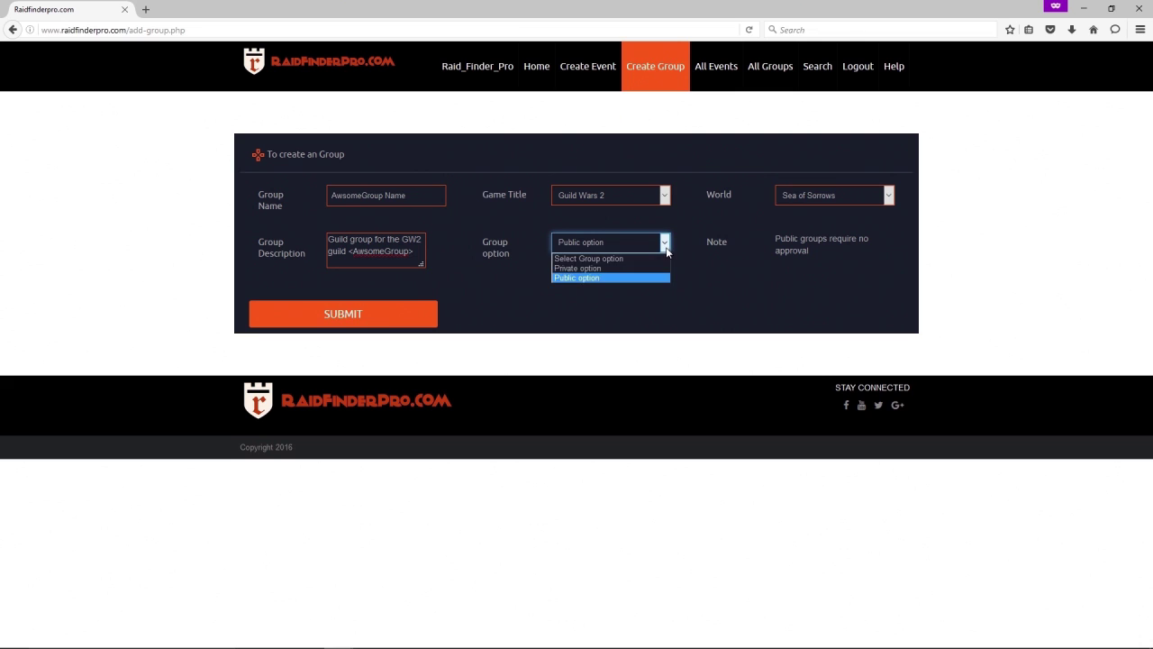
click(601, 262)
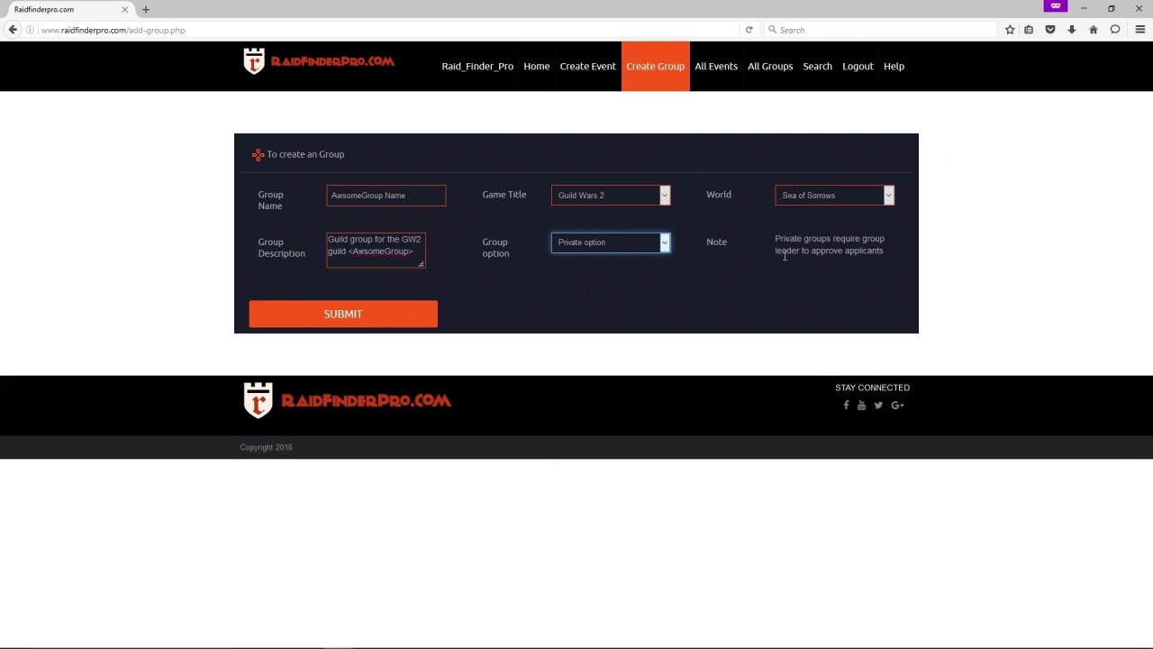
click(417, 327)
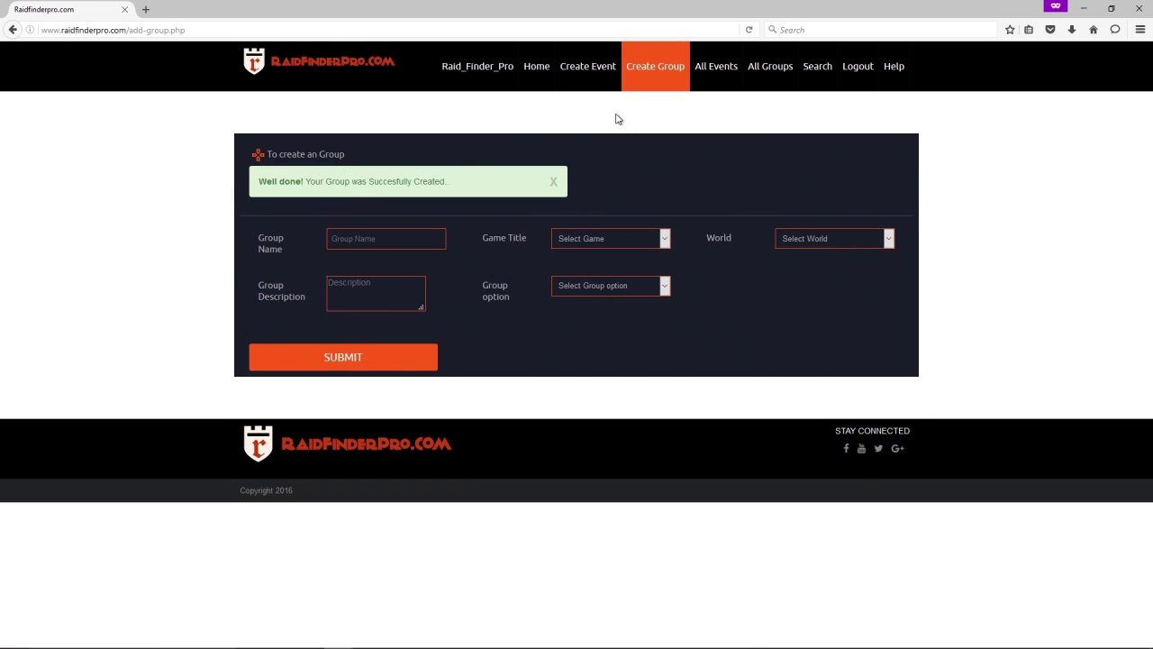
click(593, 79)
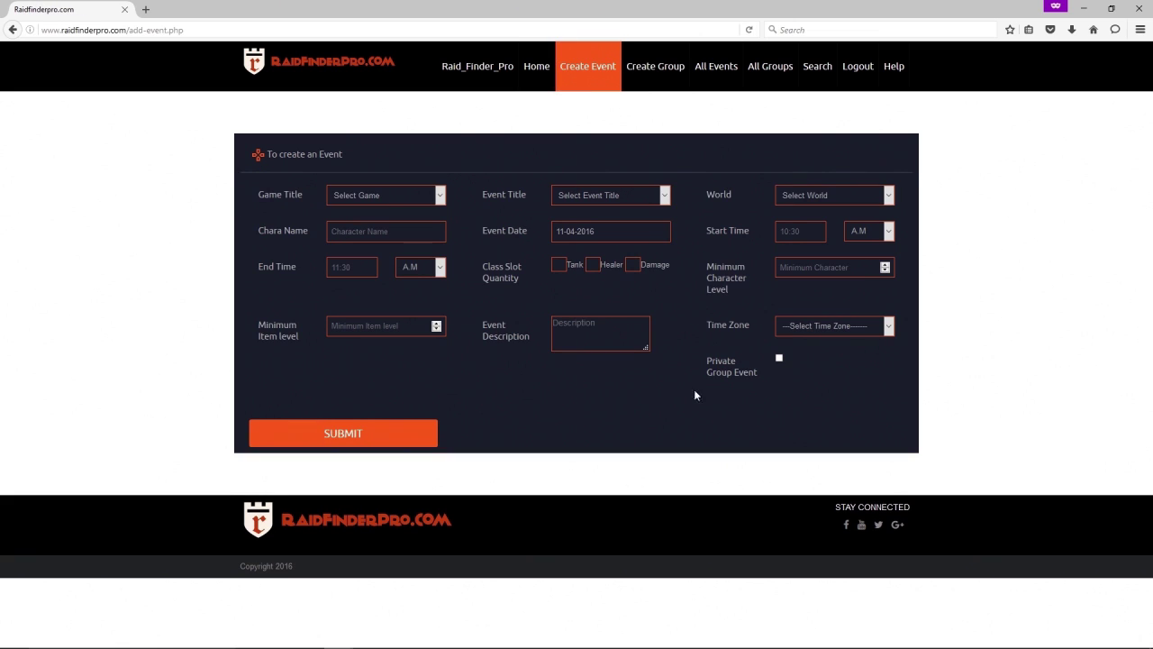